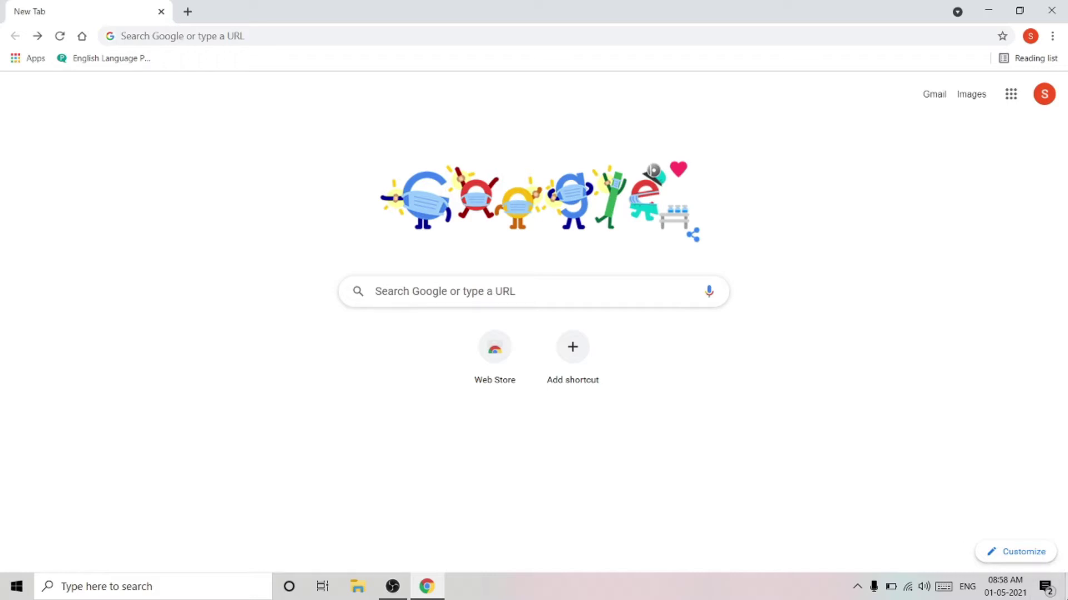
Open Google Sheets from the Google apps grid on Chrome's new tab page
{"action": "left_click", "coordinate": [1011, 95]}
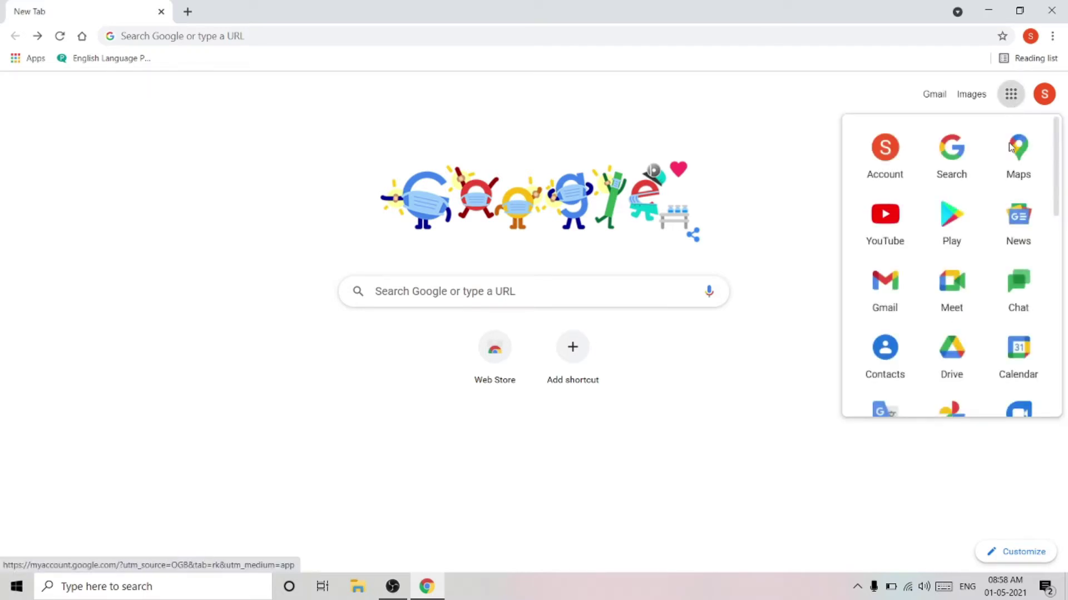
{"action": "left_click_drag", "start_coordinate": [1055, 209], "coordinate": [1055, 322]}
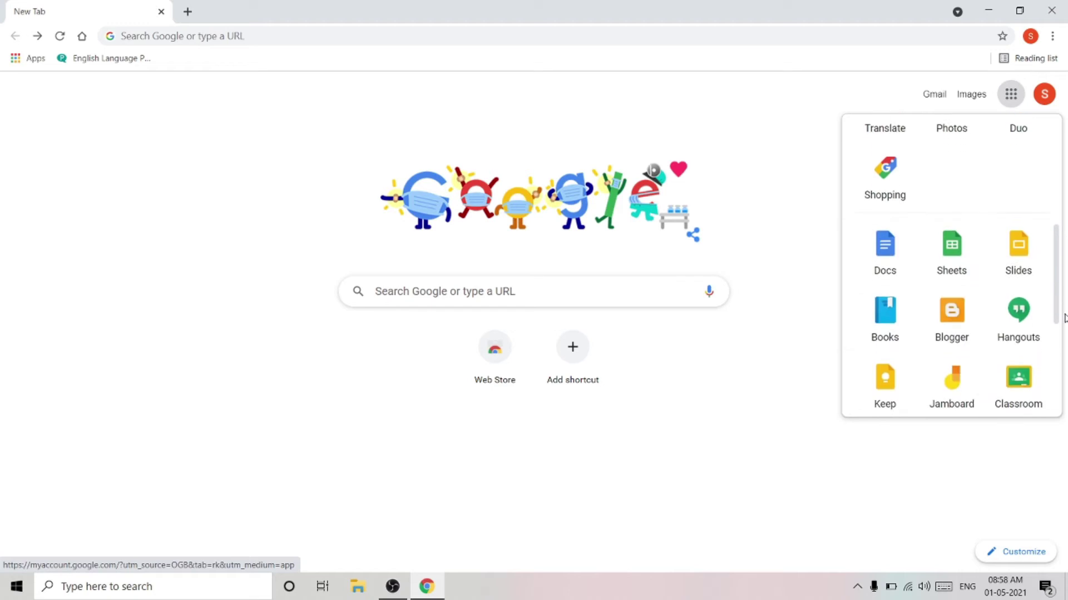
{"action": "left_click", "coordinate": [955, 268]}
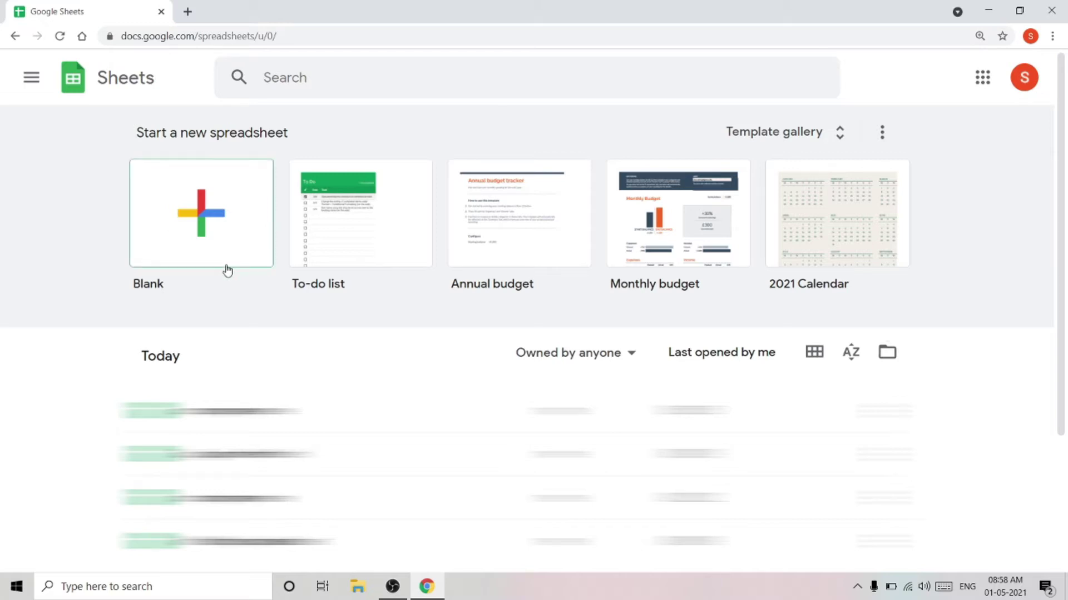
Create a blank spreadsheet and replace 'Untitled spreadsheet' with the title 'company name'
{"action": "left_click", "coordinate": [227, 240]}
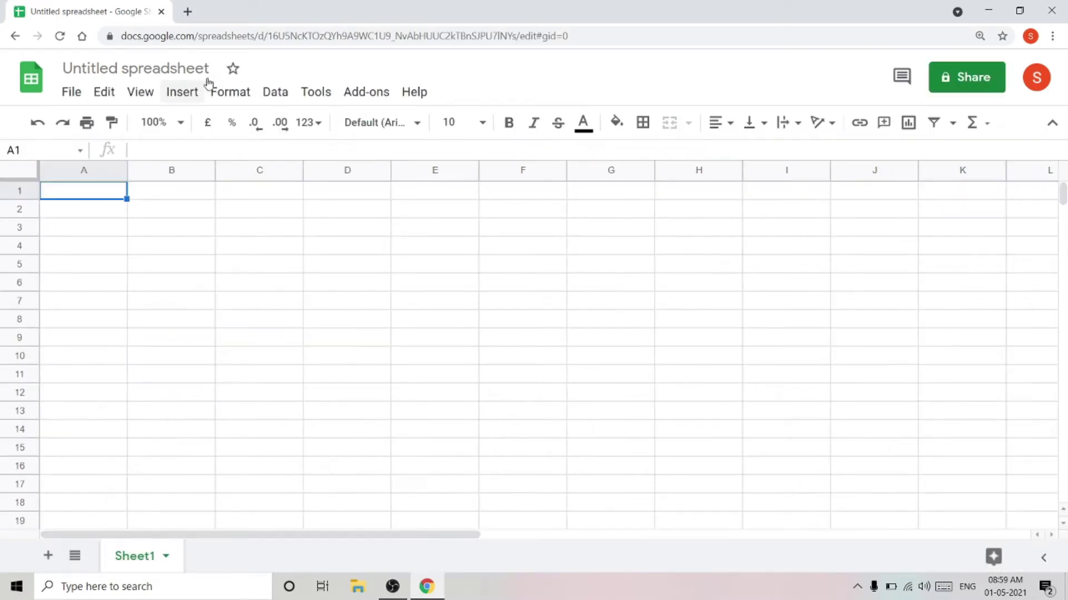
{"action": "left_click", "coordinate": [214, 71]}
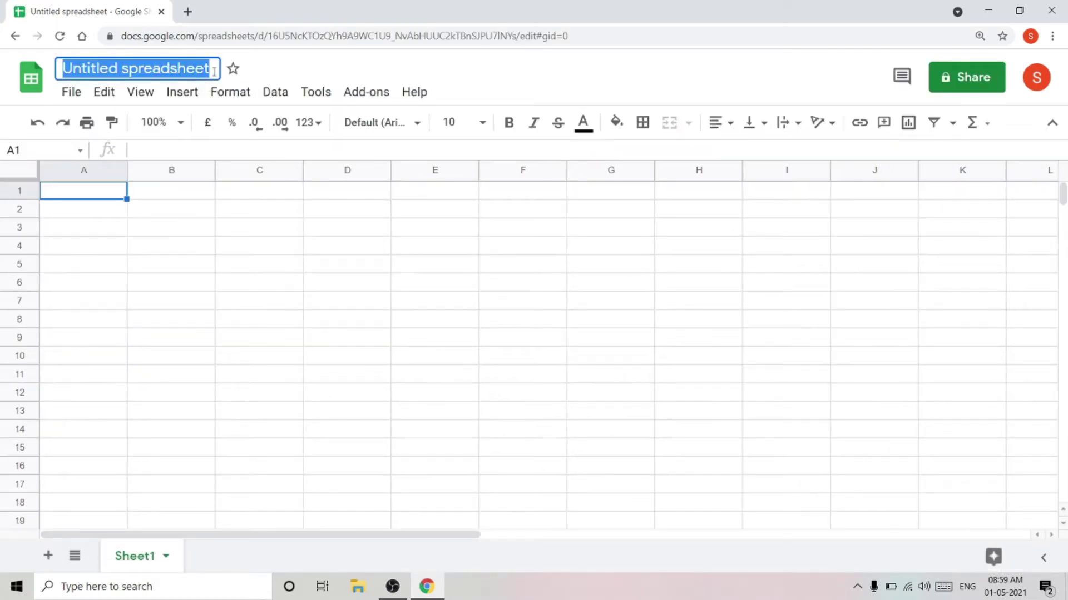
{"action": "key", "text": "BackSpace"}
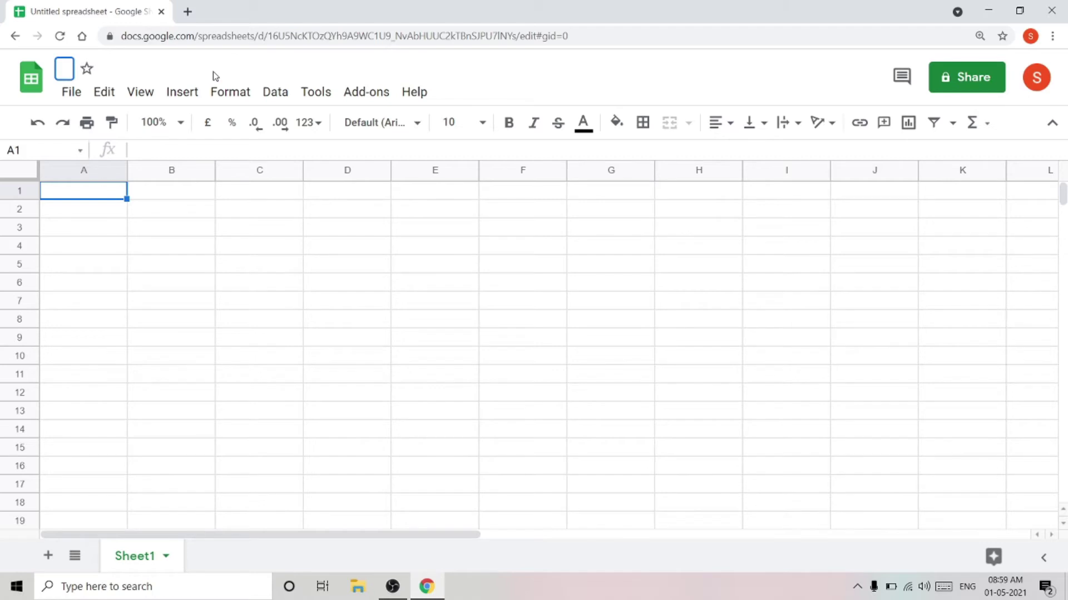
{"action": "type", "text": "comp"}
{"action": "type", "text": "a"}
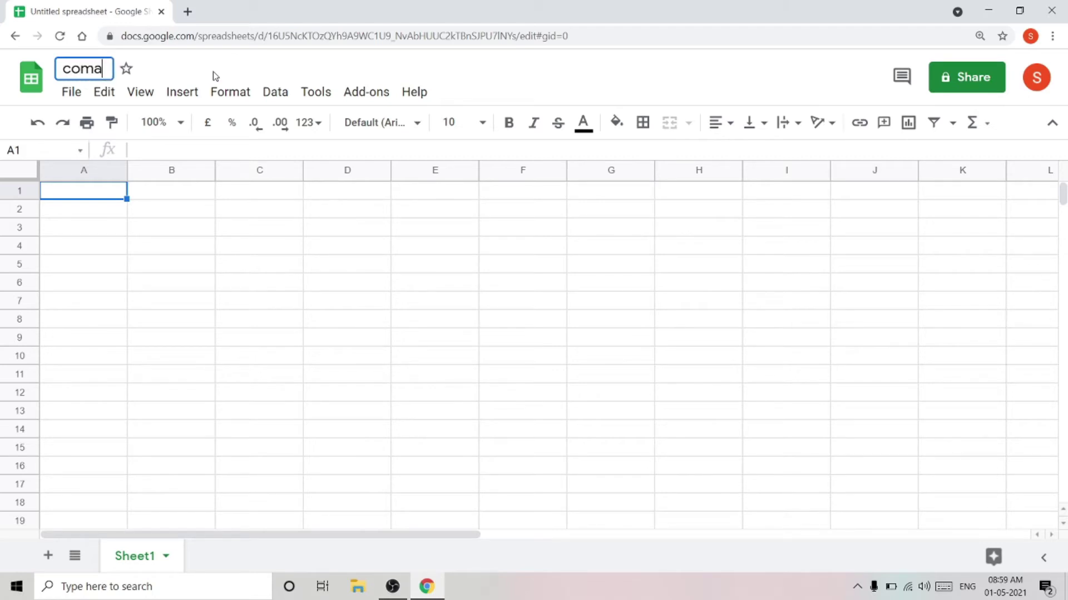
{"action": "key", "text": "BackSpace"}
{"action": "type", "text": "pany name"}
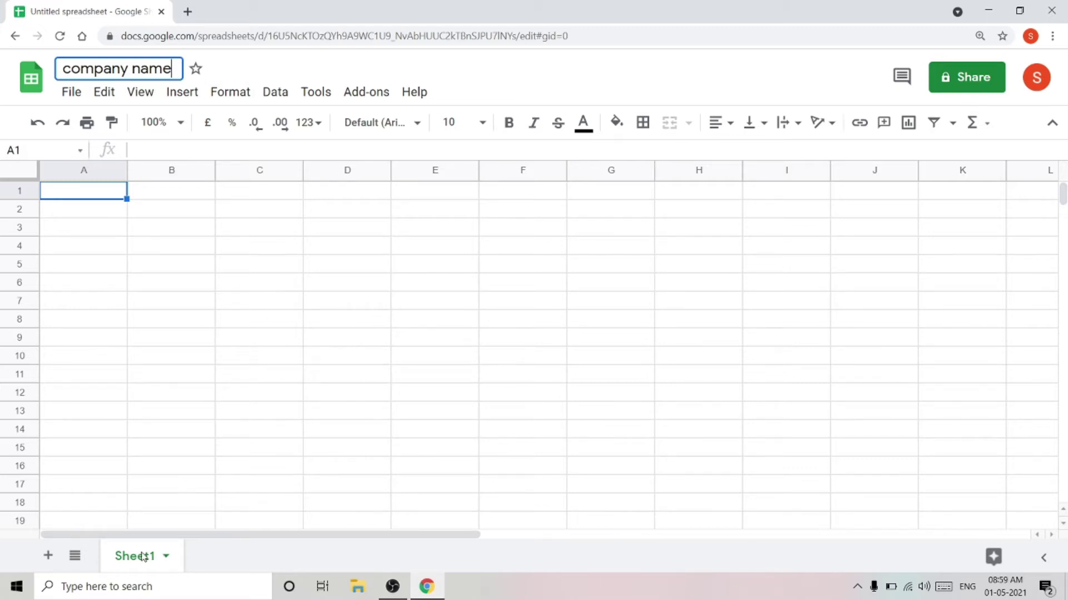
Add Sheet2 and Sheet3 to the workbook and rename Sheet1 to 'june'
{"action": "left_click", "coordinate": [48, 556]}
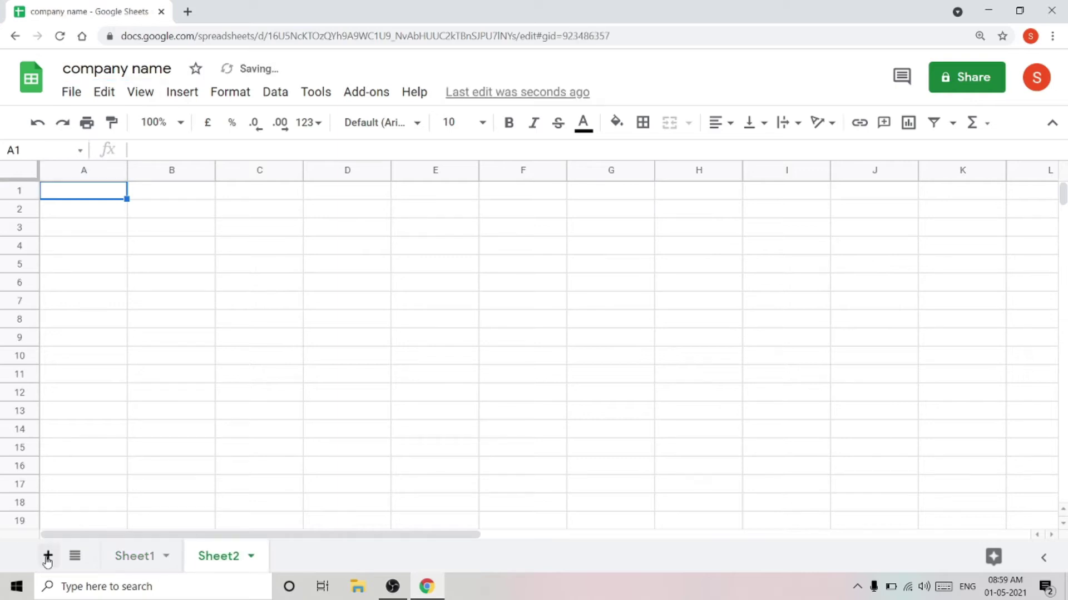
{"action": "left_click", "coordinate": [48, 556]}
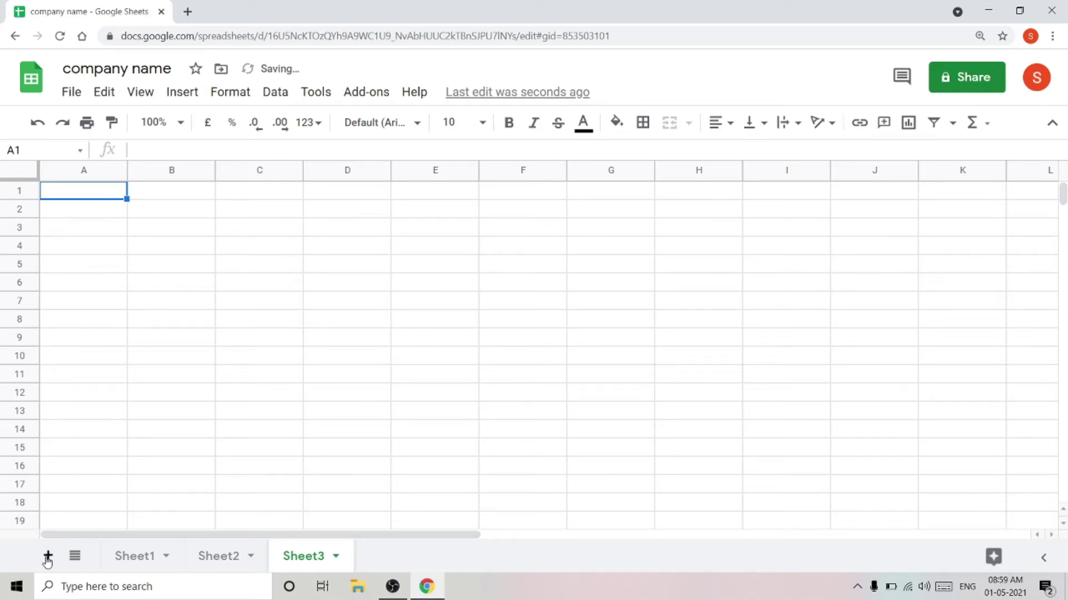
{"action": "left_click", "coordinate": [167, 560]}
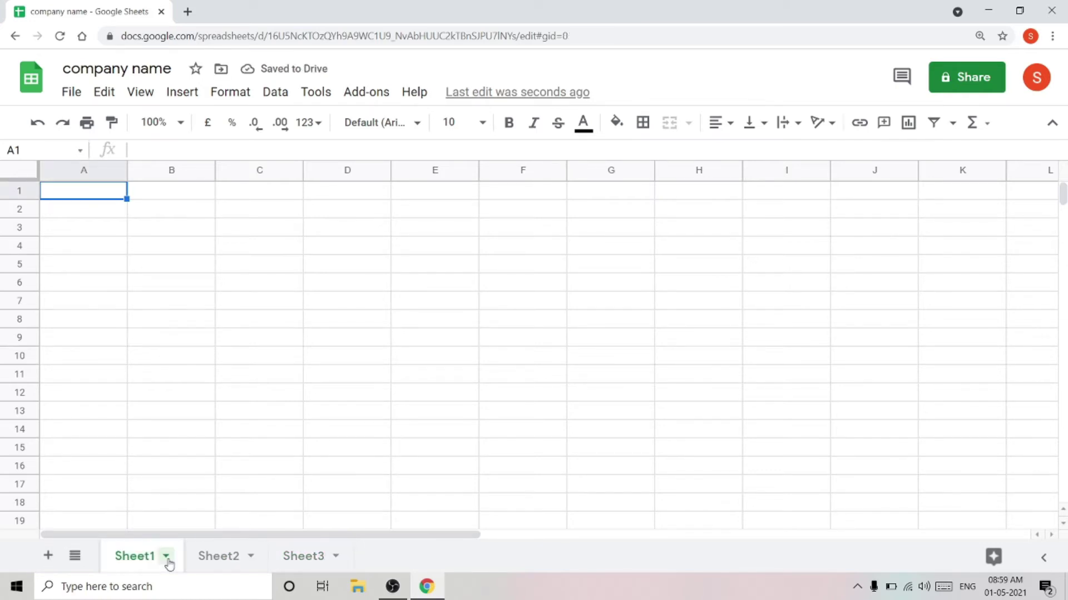
{"action": "left_click", "coordinate": [167, 557]}
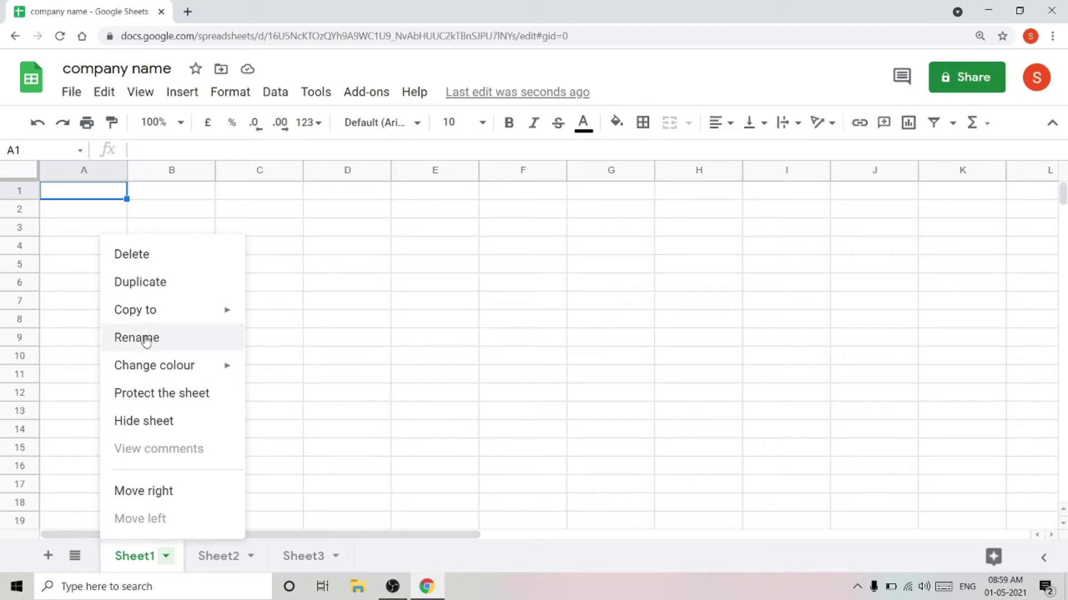
{"action": "left_click", "coordinate": [145, 340]}
{"action": "key", "text": "BackSpace"}
{"action": "type", "text": "june"}
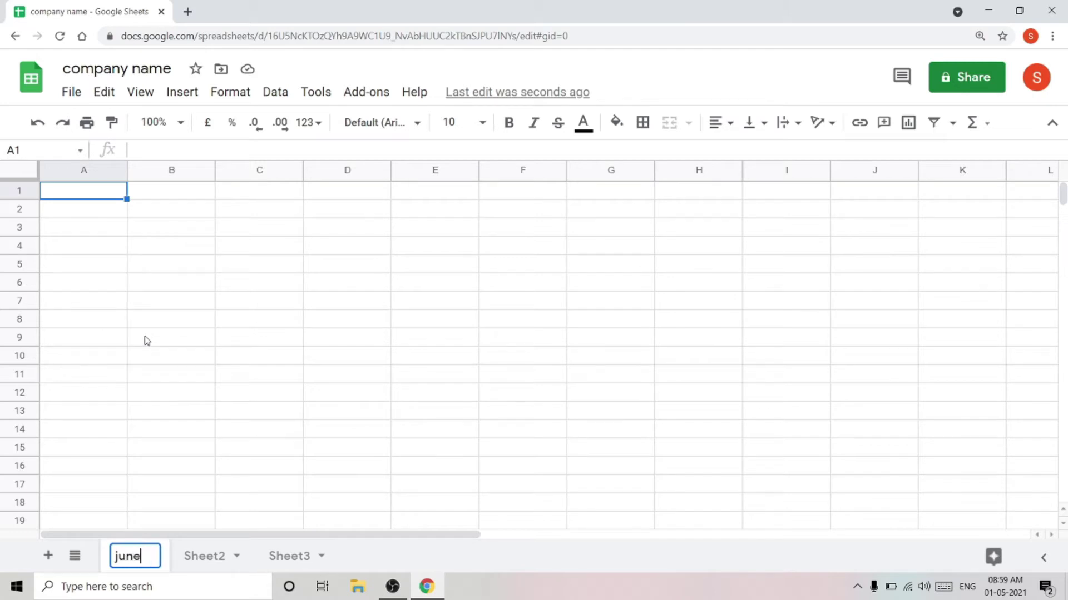
{"action": "key", "text": "Return"}
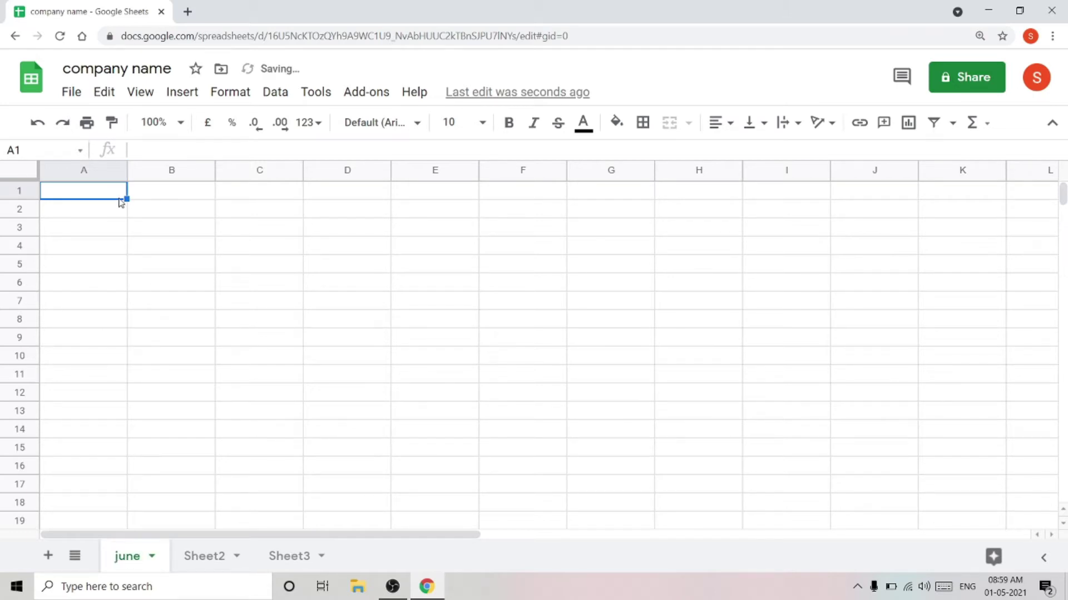
{"action": "left_click", "coordinate": [165, 196]}
{"action": "left_click", "coordinate": [255, 194]}
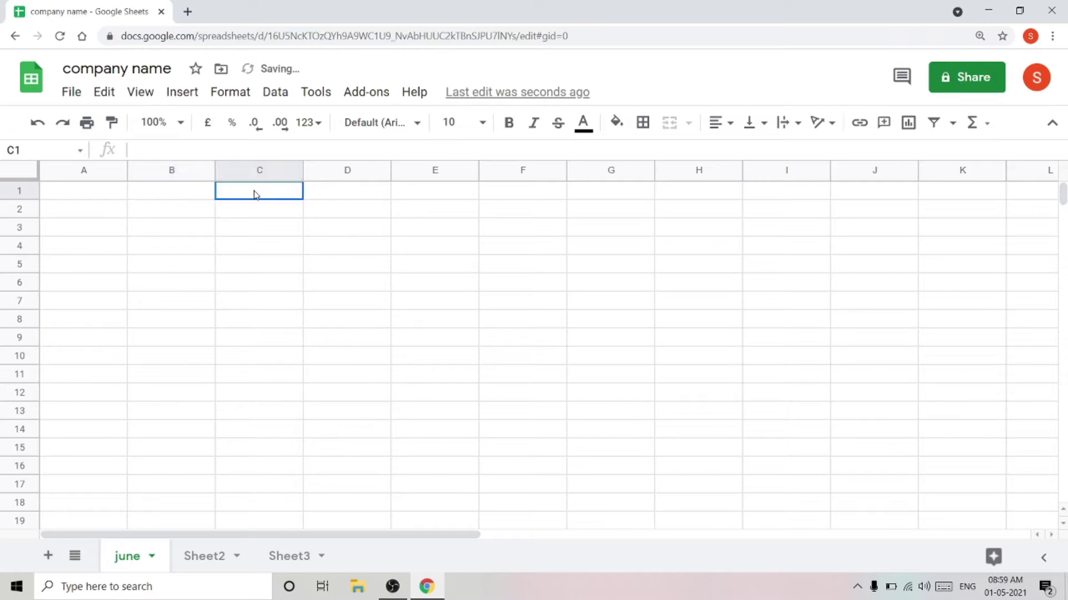
{"action": "left_click", "coordinate": [338, 199]}
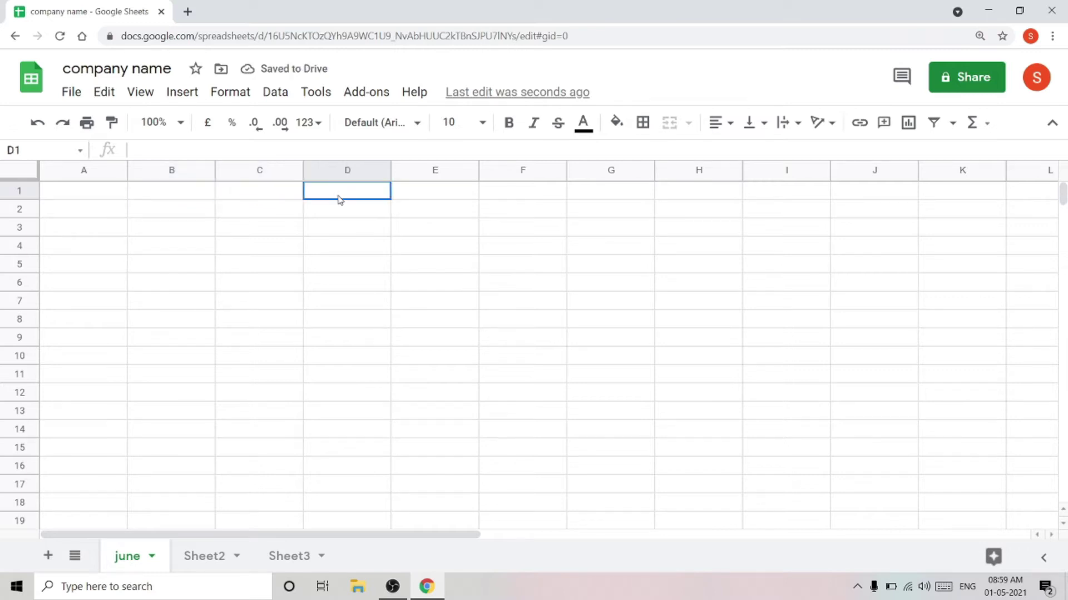
{"action": "left_click", "coordinate": [428, 202]}
{"action": "left_click", "coordinate": [505, 194]}
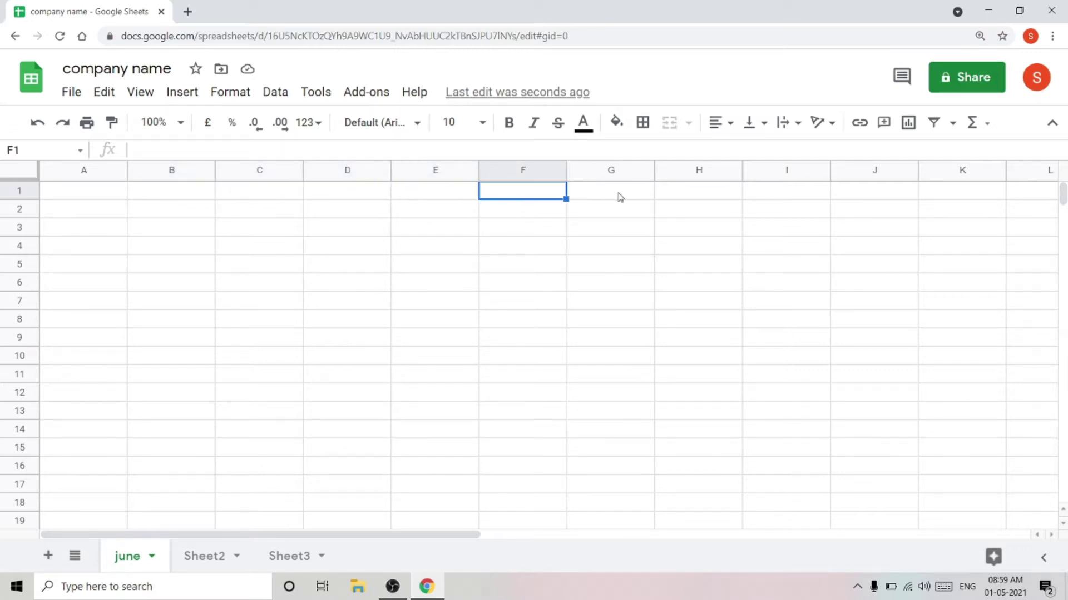
{"action": "left_click", "coordinate": [620, 198]}
{"action": "left_click", "coordinate": [680, 193]}
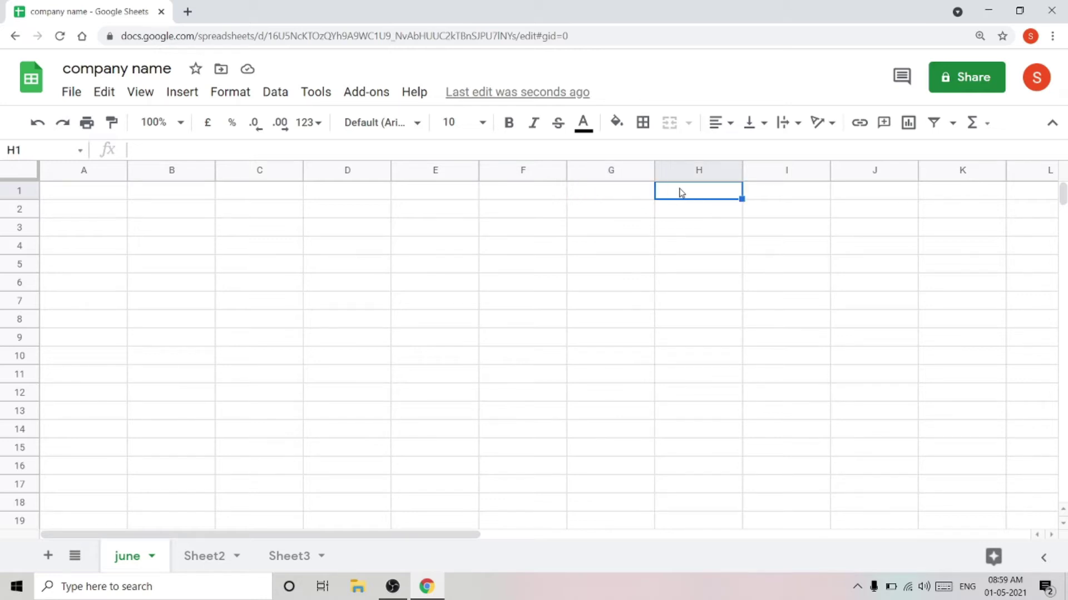
{"action": "left_click", "coordinate": [757, 196]}
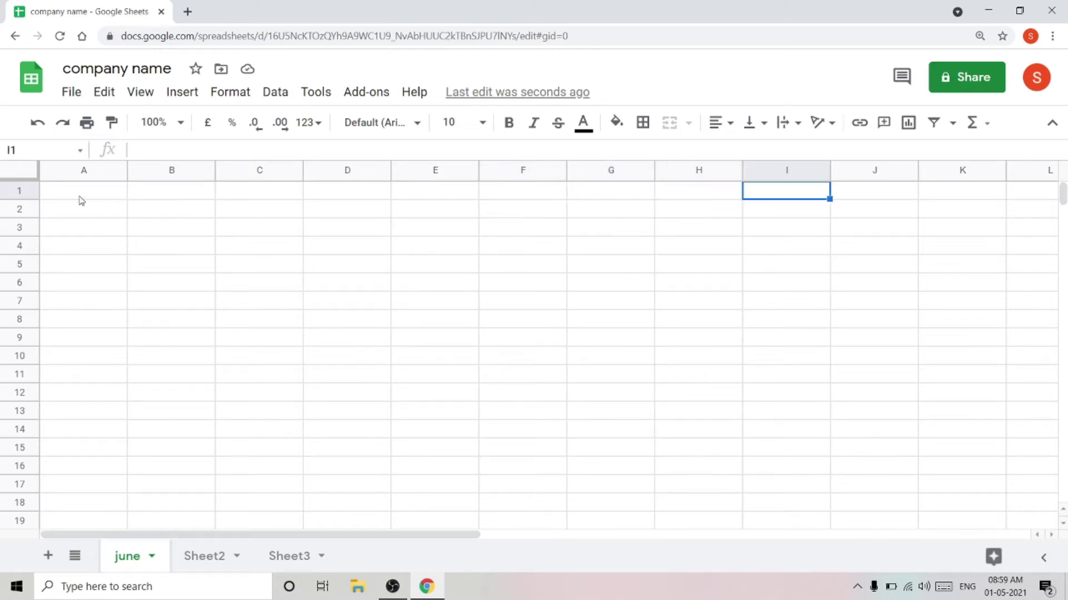
{"action": "left_click_drag", "start_coordinate": [58, 196], "coordinate": [791, 201]}
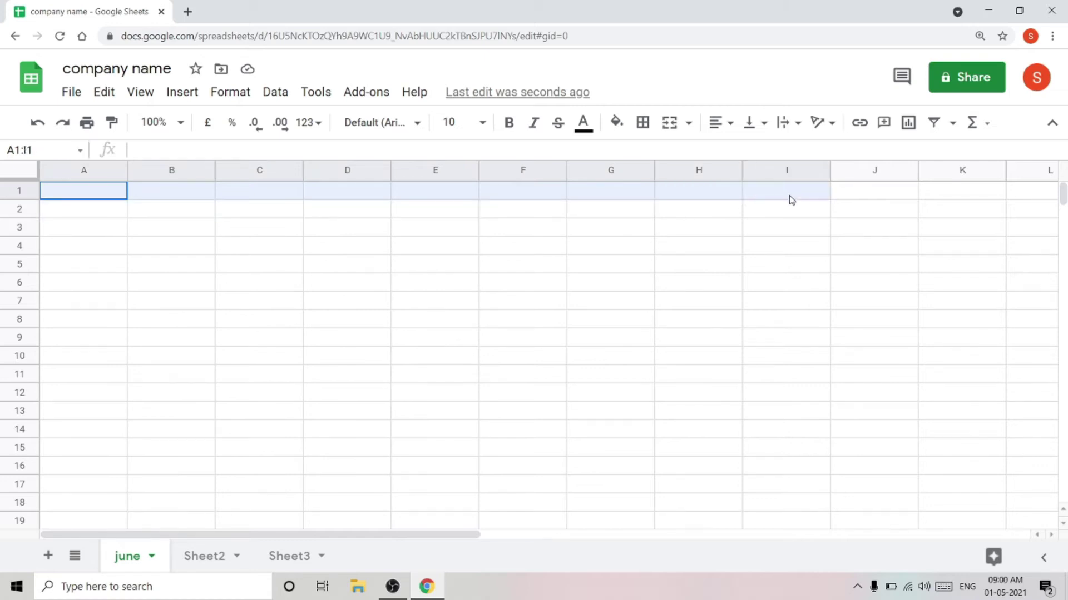
{"action": "left_click_drag", "start_coordinate": [791, 203], "coordinate": [800, 532]}
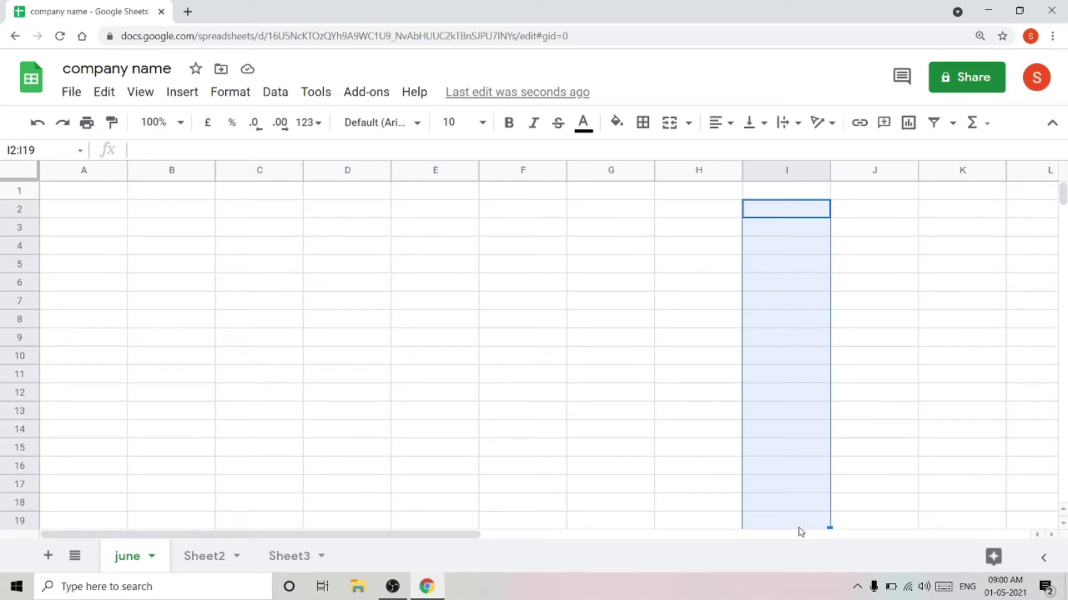
{"action": "left_click", "coordinate": [82, 192]}
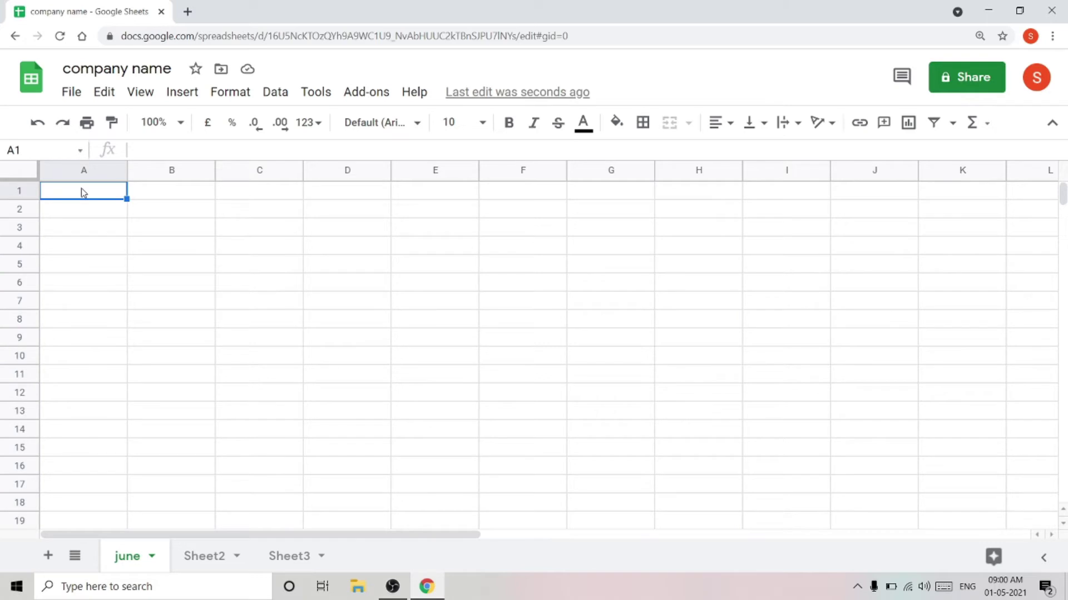
Enter headers Sno, Date, Name and Salary in A1:D1
{"action": "type", "text": "S"}
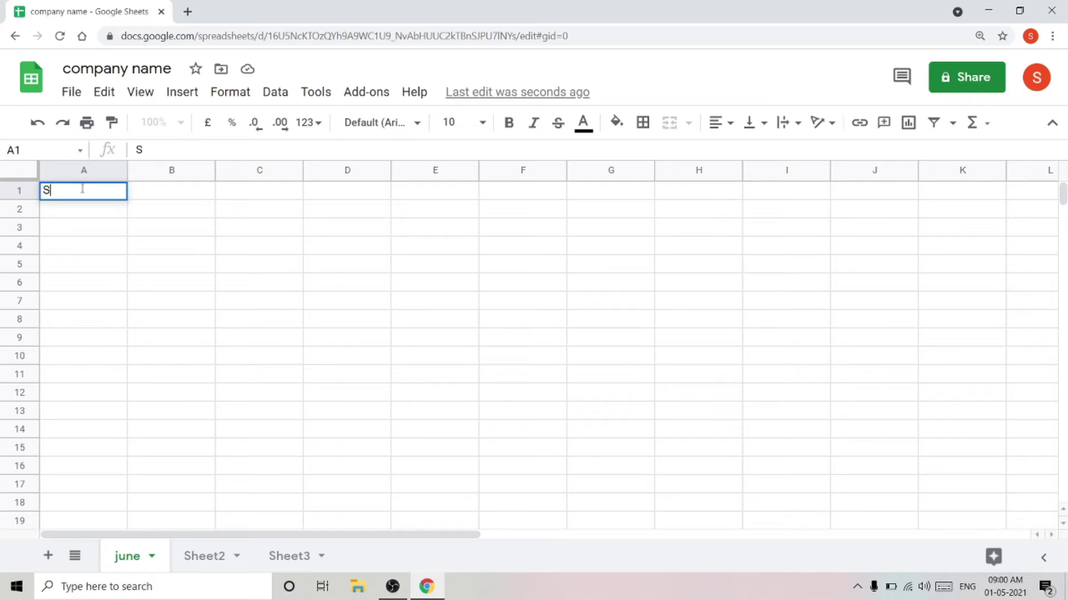
{"action": "type", "text": "no"}
{"action": "key", "text": "Return"}
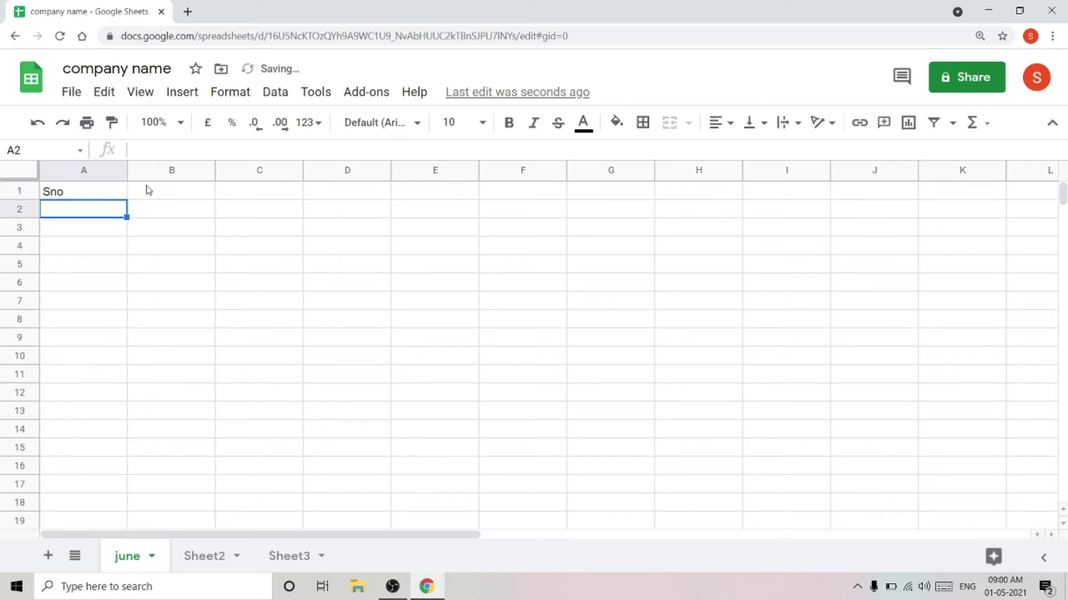
{"action": "left_click", "coordinate": [147, 190]}
{"action": "type", "text": "Date"}
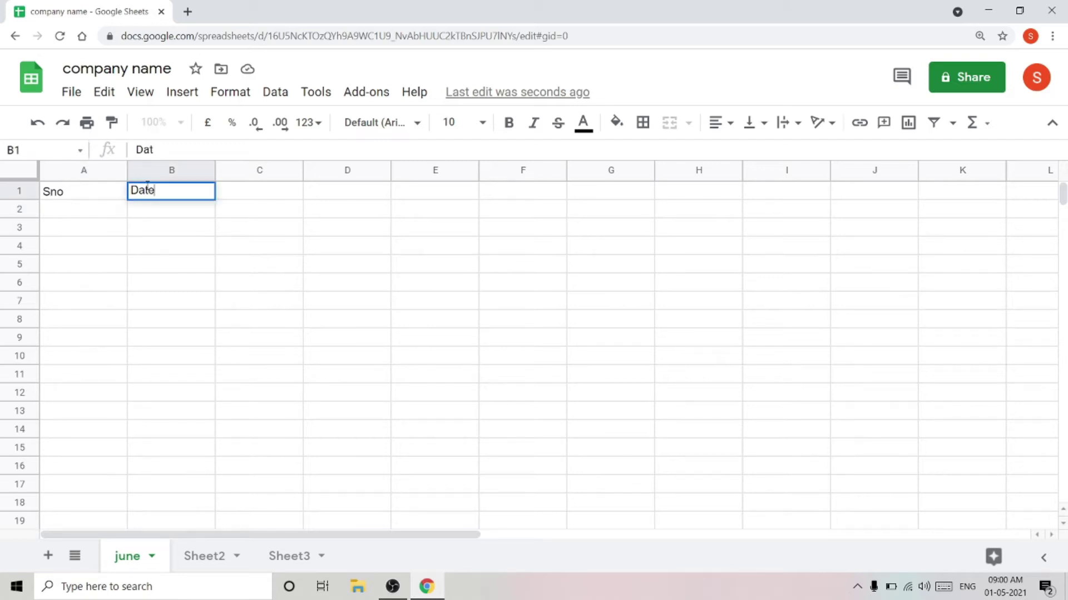
{"action": "left_click", "coordinate": [252, 198]}
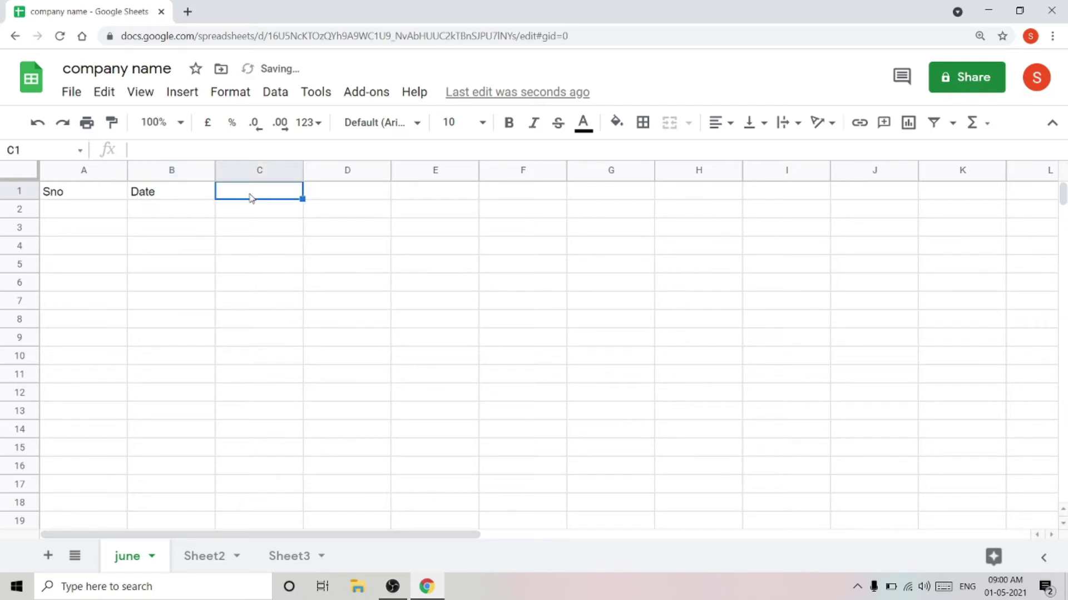
{"action": "type", "text": "Name"}
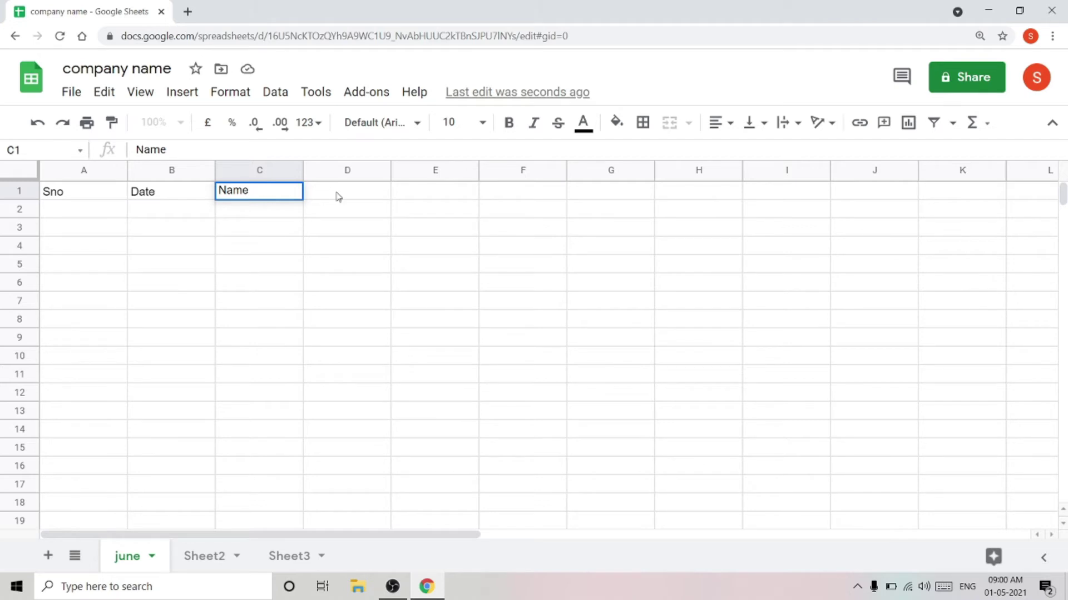
{"action": "left_click", "coordinate": [337, 197]}
{"action": "type", "text": "Salary"}
{"action": "left_click", "coordinate": [73, 212]}
Enter serial numbers 1, 2, 3 and 4 in A2:A5
{"action": "type", "text": "1"}
{"action": "key", "text": "Return"}
{"action": "type", "text": "2"}
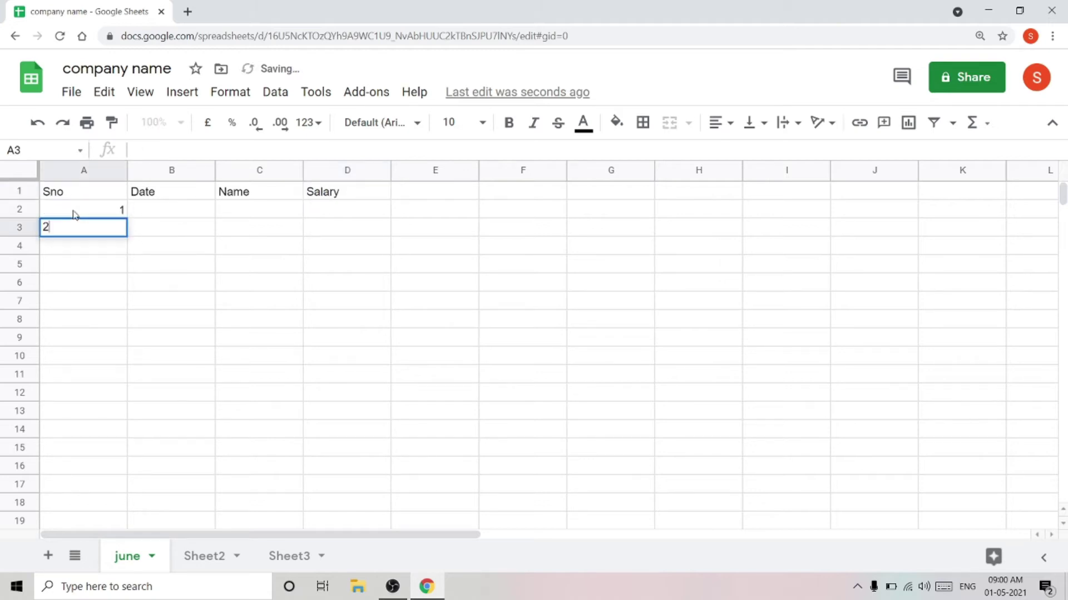
{"action": "key", "text": "Return"}
{"action": "type", "text": "3"}
{"action": "key", "text": "Return"}
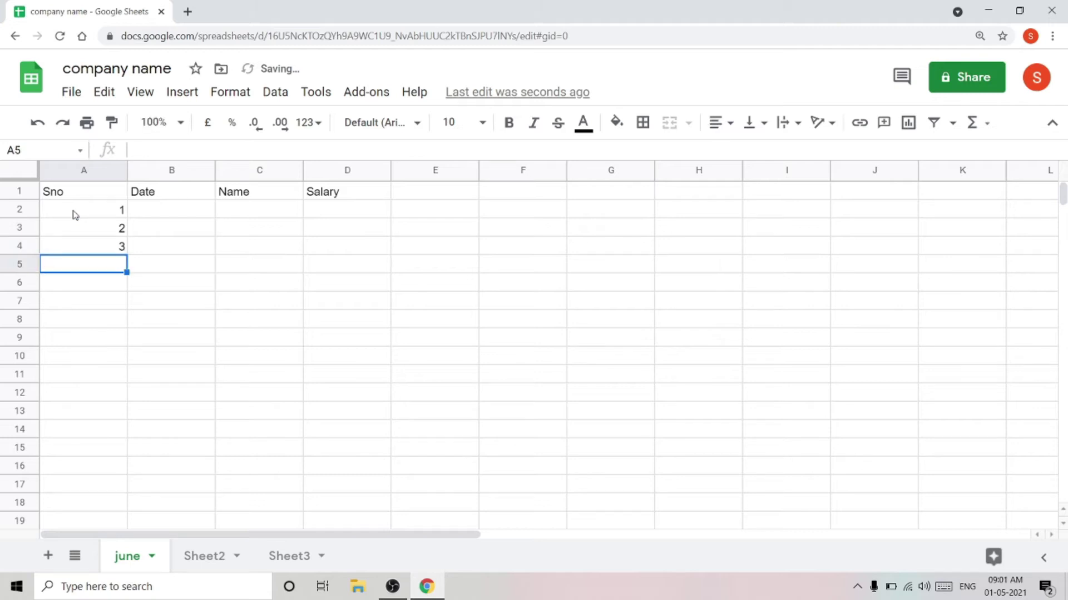
{"action": "type", "text": "4"}
{"action": "key", "text": "Return"}
Enter dates 14/04/2021 through 17/04/2021 in B2:B5 and type Kani in C2
{"action": "left_click", "coordinate": [161, 211]}
{"action": "type", "text": "14/0"}
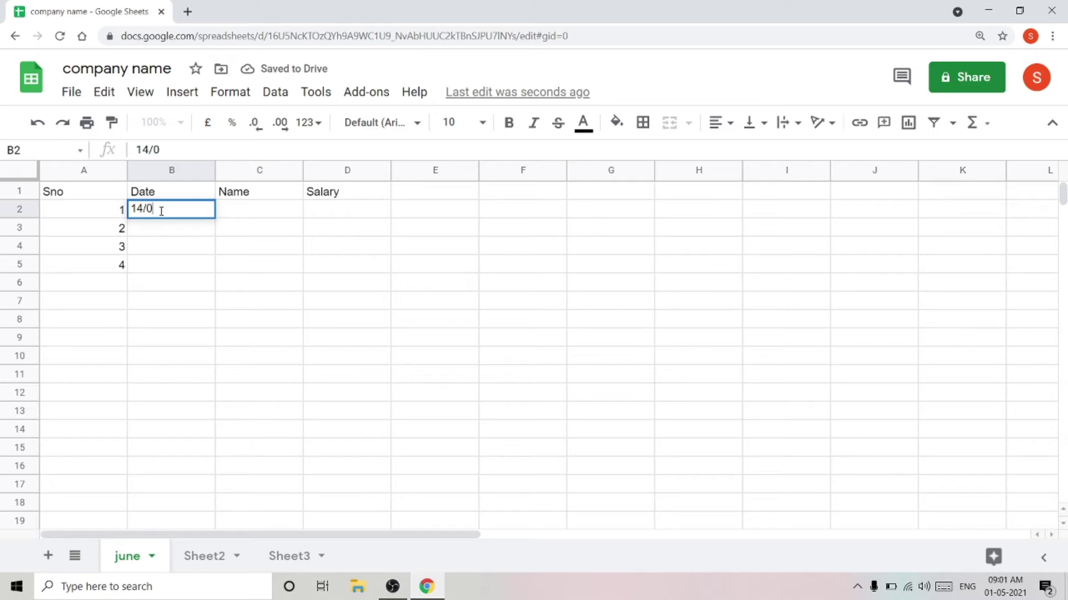
{"action": "type", "text": "4/2021"}
{"action": "key", "text": "Return"}
{"action": "type", "text": "1"}
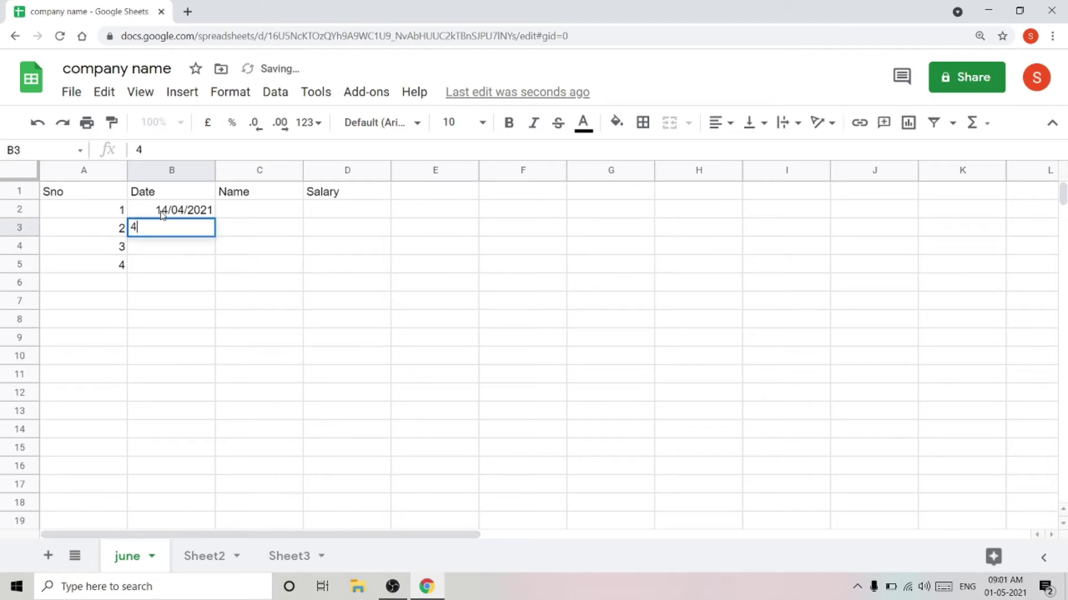
{"action": "type", "text": "5/04/2021"}
{"action": "key", "text": "Return"}
{"action": "type", "text": "16/04/2021"}
{"action": "key", "text": "Return"}
{"action": "type", "text": "17/04/2021"}
{"action": "key", "text": "Return"}
{"action": "type", "text": "."}
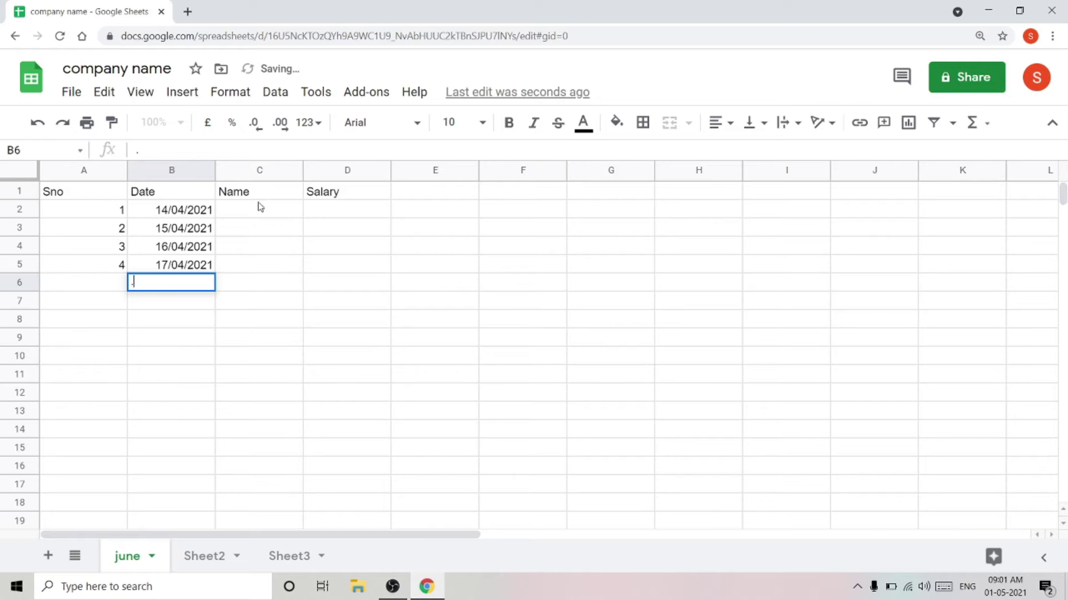
{"action": "left_click", "coordinate": [257, 202]}
{"action": "type", "text": "Kani"}
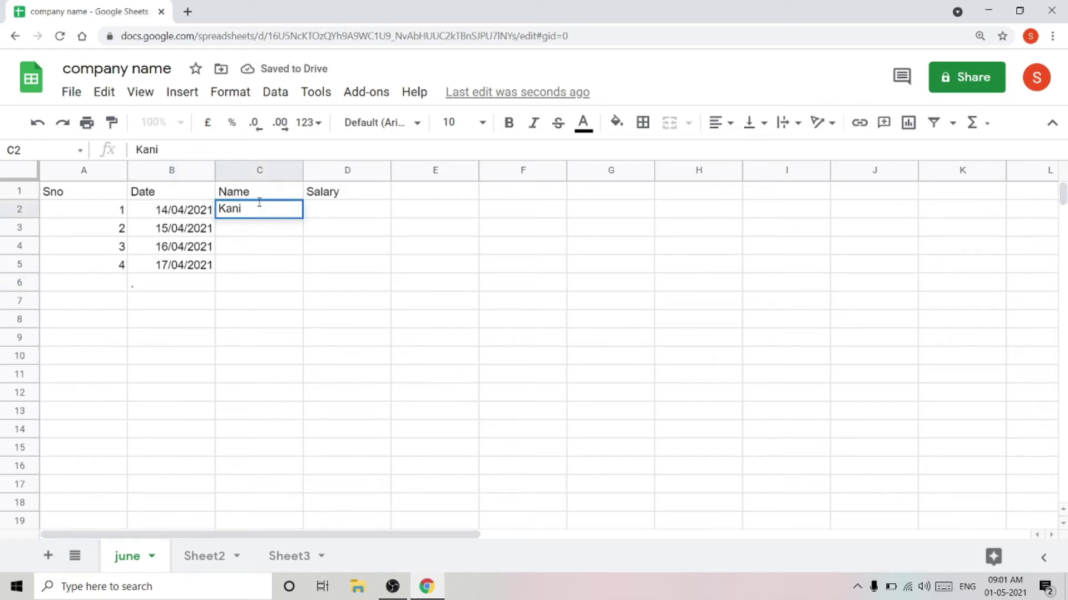
Enter names Karthi, Raj and Kumar in C3:C5 below Kani
{"action": "key", "text": "Return"}
{"action": "type", "text": "a"}
{"action": "key", "text": "BackSpace"}
{"action": "type", "text": "K"}
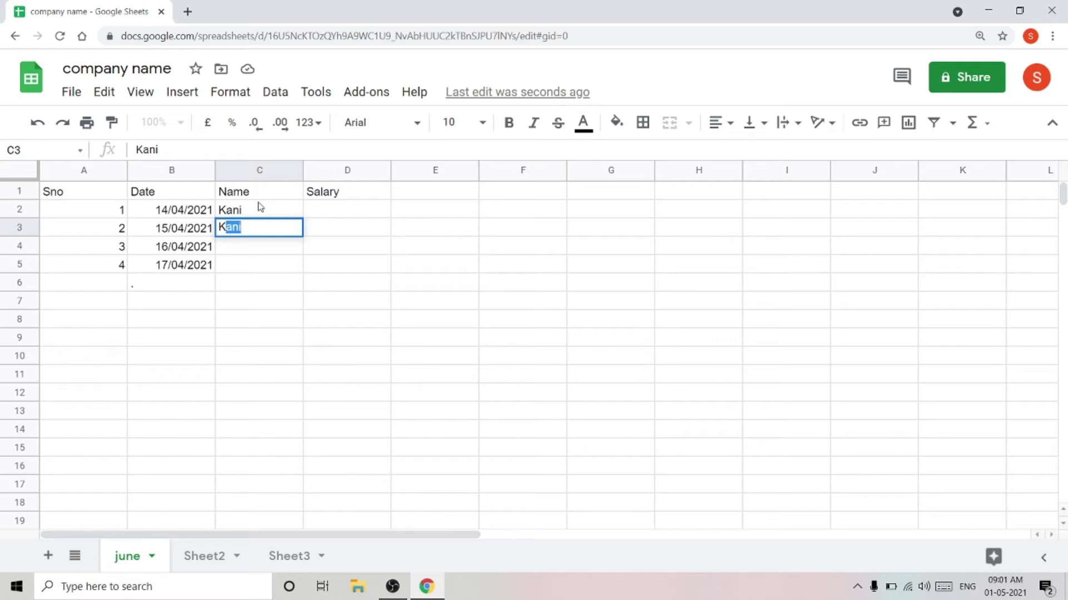
{"action": "type", "text": "arthi"}
{"action": "left_click", "coordinate": [254, 249]}
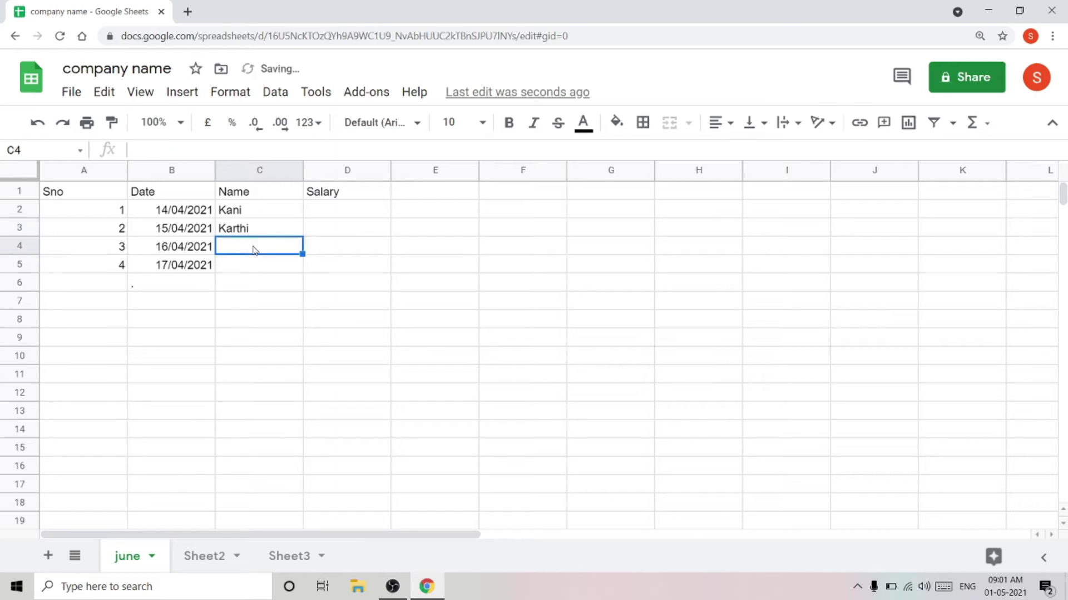
{"action": "type", "text": "Ra"}
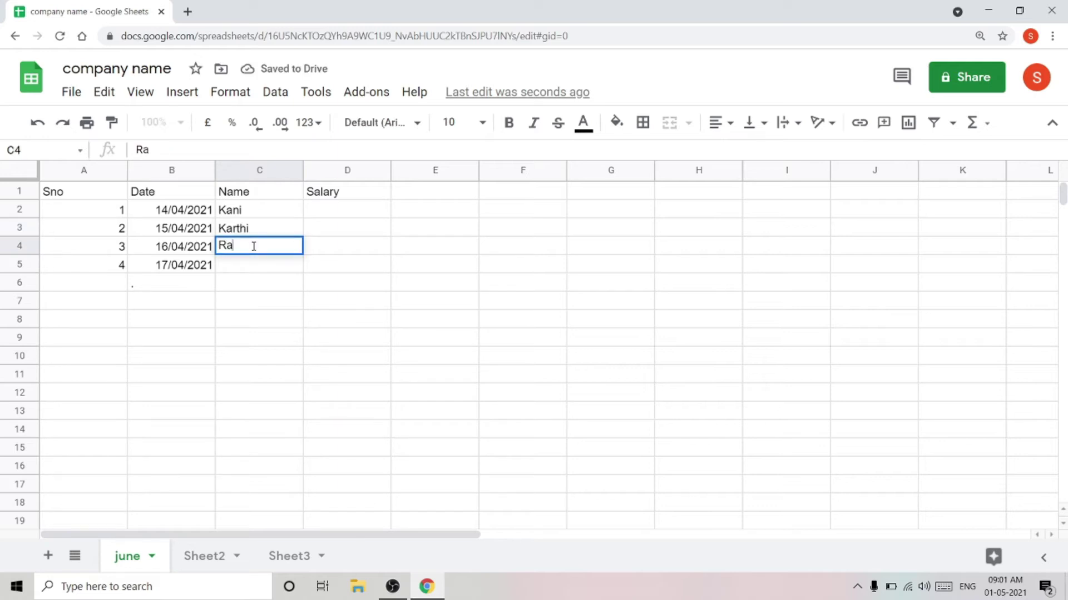
{"action": "type", "text": "j"}
{"action": "key", "text": "Return"}
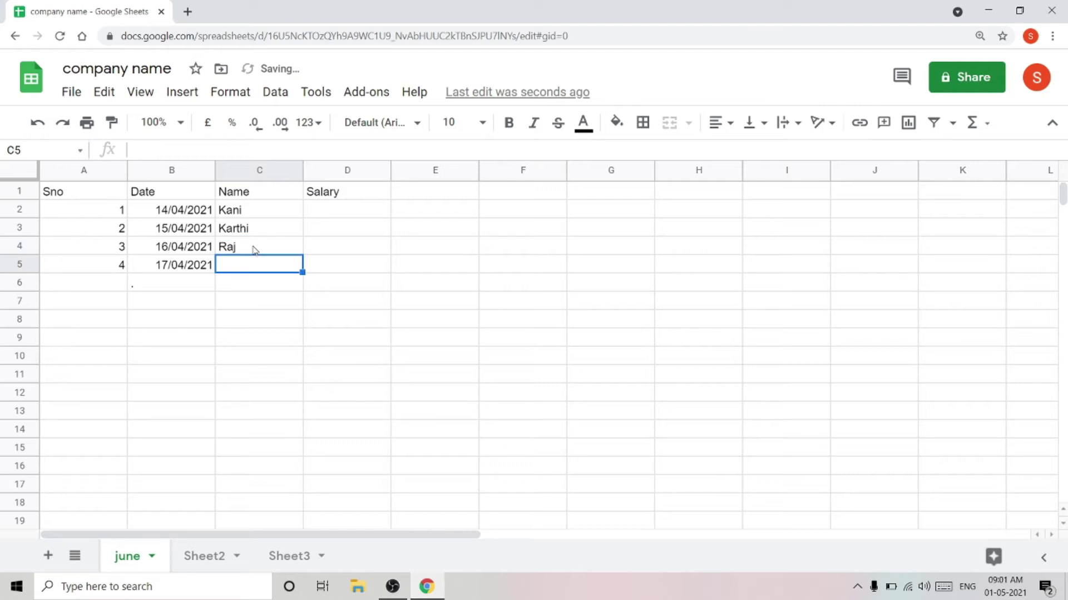
{"action": "type", "text": "Kumar"}
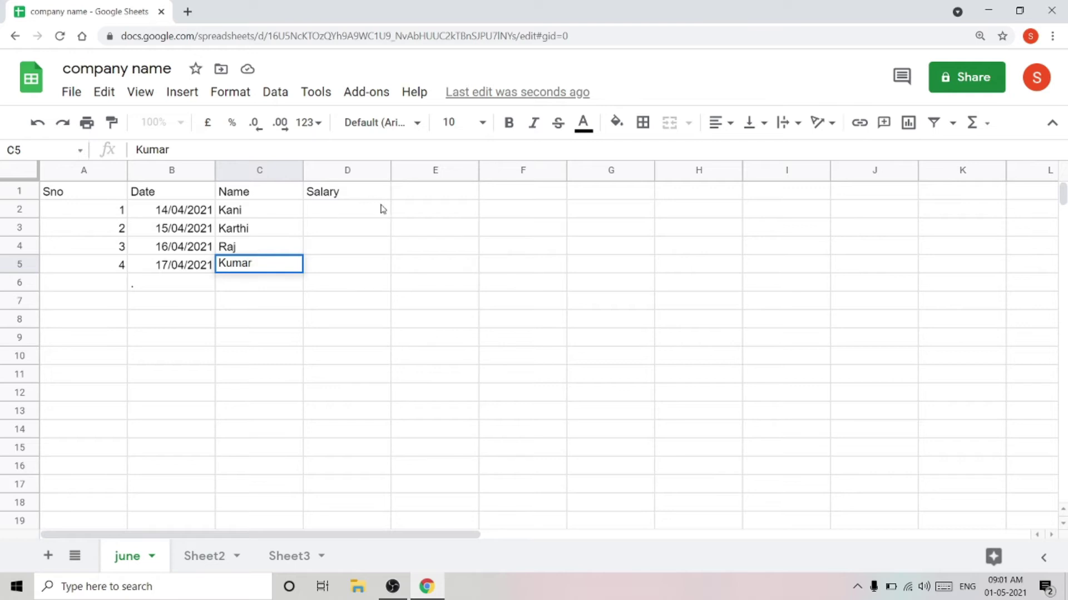
Enter salaries 15000, 30000, 45000 and 50000 in D2:D5
{"action": "left_click", "coordinate": [376, 209]}
{"action": "type", "text": "15000"}
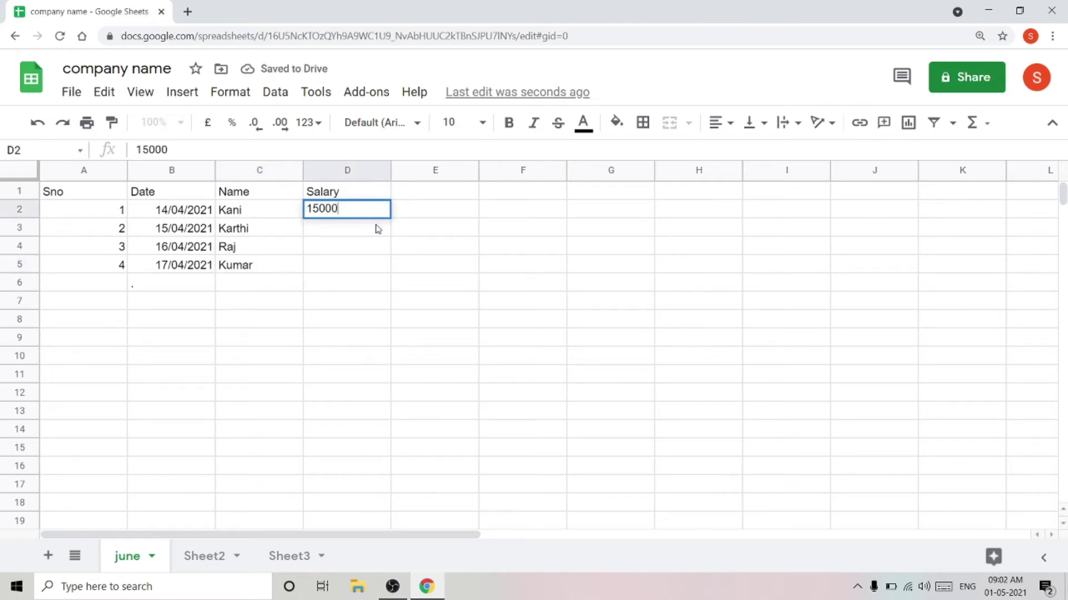
{"action": "left_click", "coordinate": [376, 227]}
{"action": "type", "text": "30000"}
{"action": "left_click", "coordinate": [375, 250]}
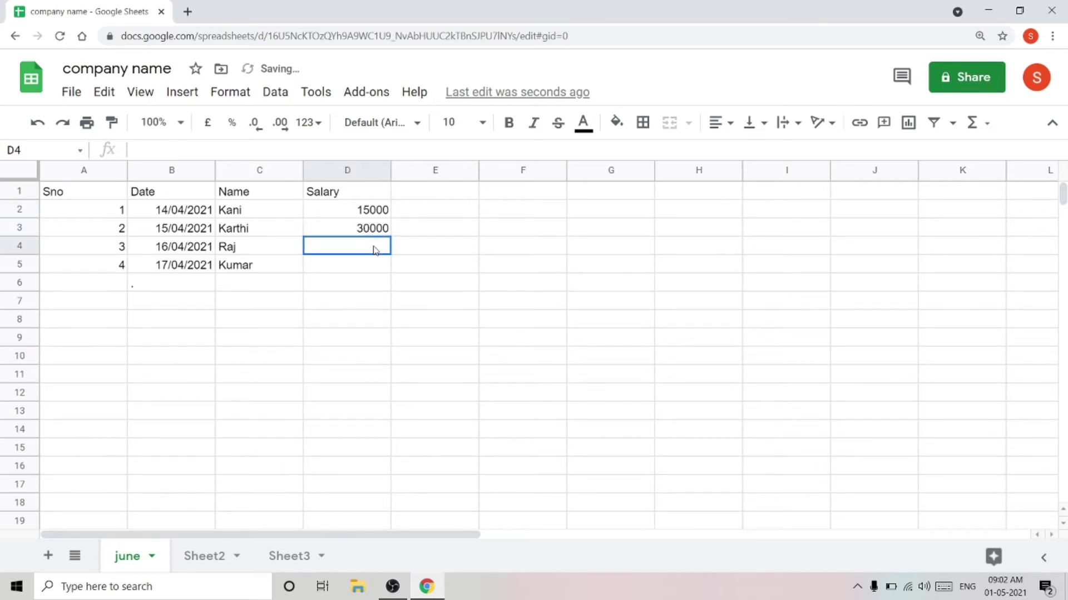
{"action": "type", "text": "45000"}
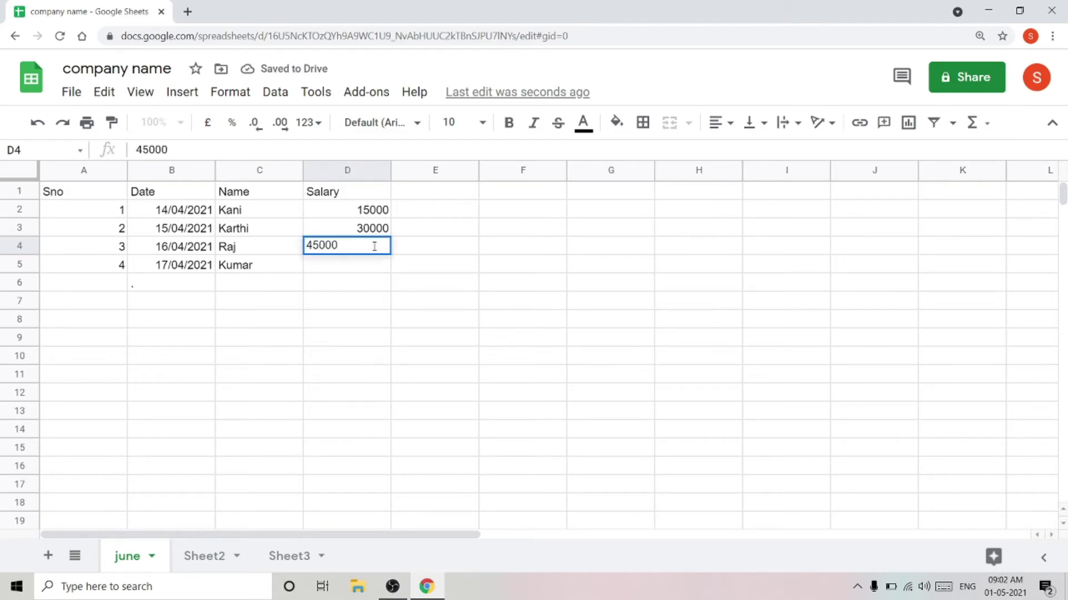
{"action": "left_click", "coordinate": [377, 265]}
{"action": "type", "text": "50000"}
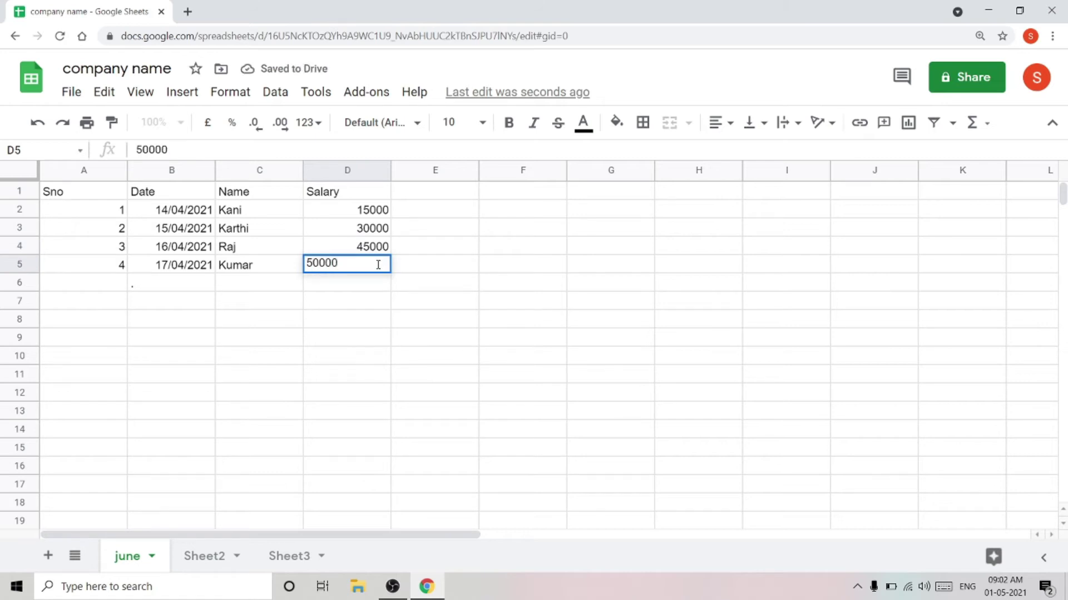
{"action": "left_click", "coordinate": [102, 218]}
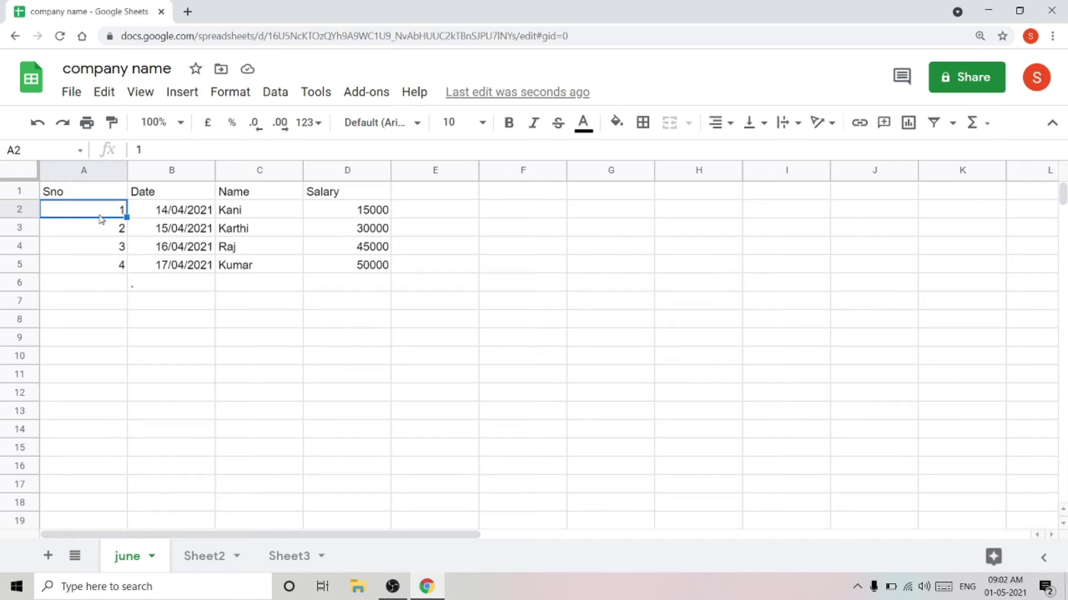
Undo the extra decimal places on A2 and fill serial numbers 1–16 down to row 17
{"action": "left_click", "coordinate": [281, 124]}
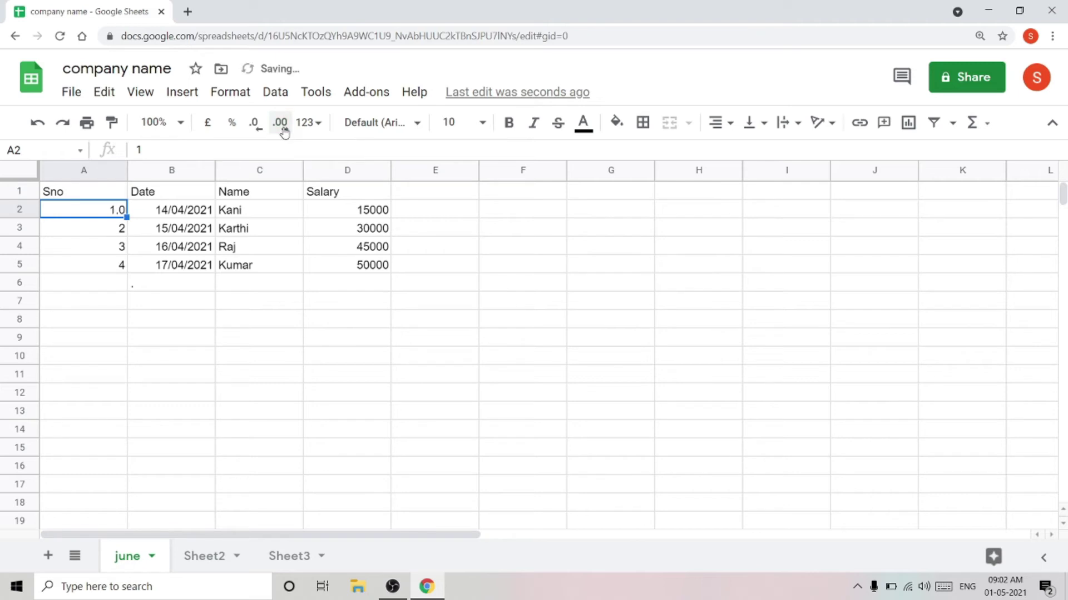
{"action": "left_click", "coordinate": [281, 123]}
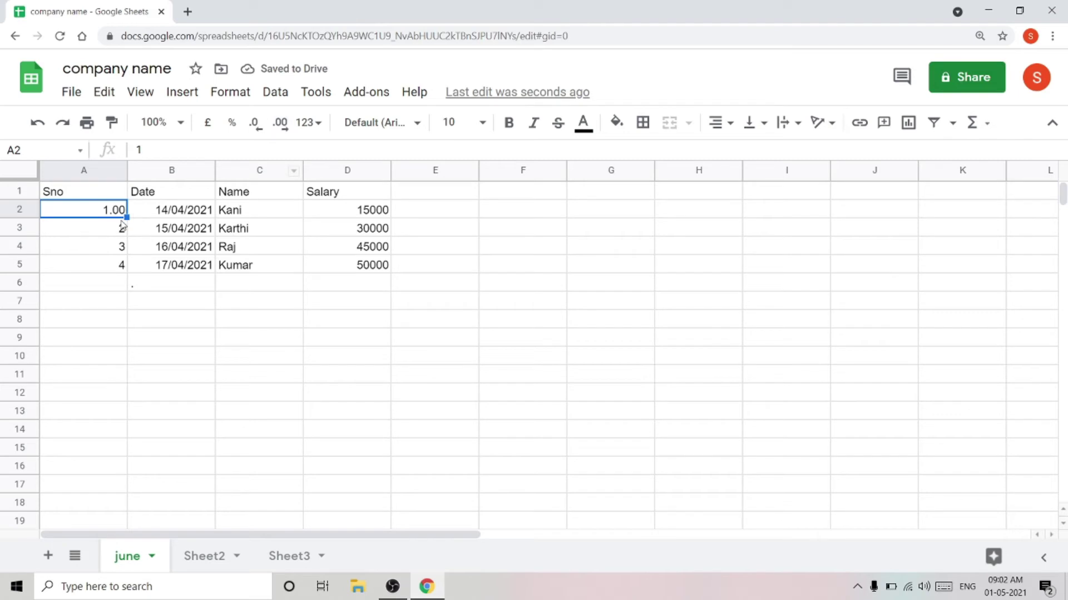
{"action": "left_click", "coordinate": [188, 210]}
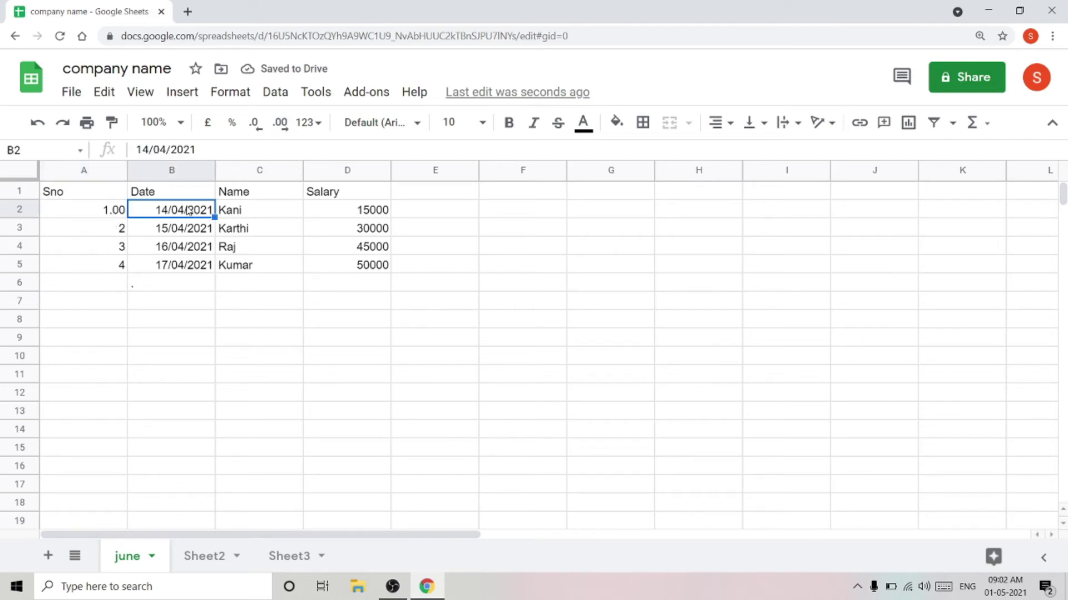
{"action": "left_click", "coordinate": [66, 211]}
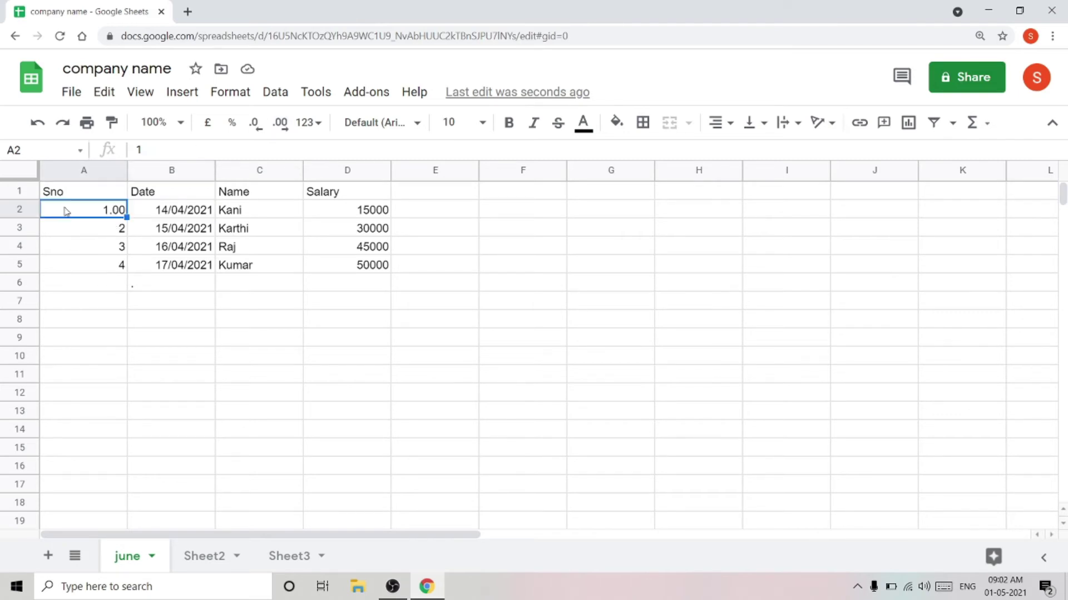
{"action": "key", "text": "ctrl+z"}
{"action": "key", "text": "ctrl+z"}
{"action": "left_click_drag", "start_coordinate": [66, 212], "coordinate": [124, 273]}
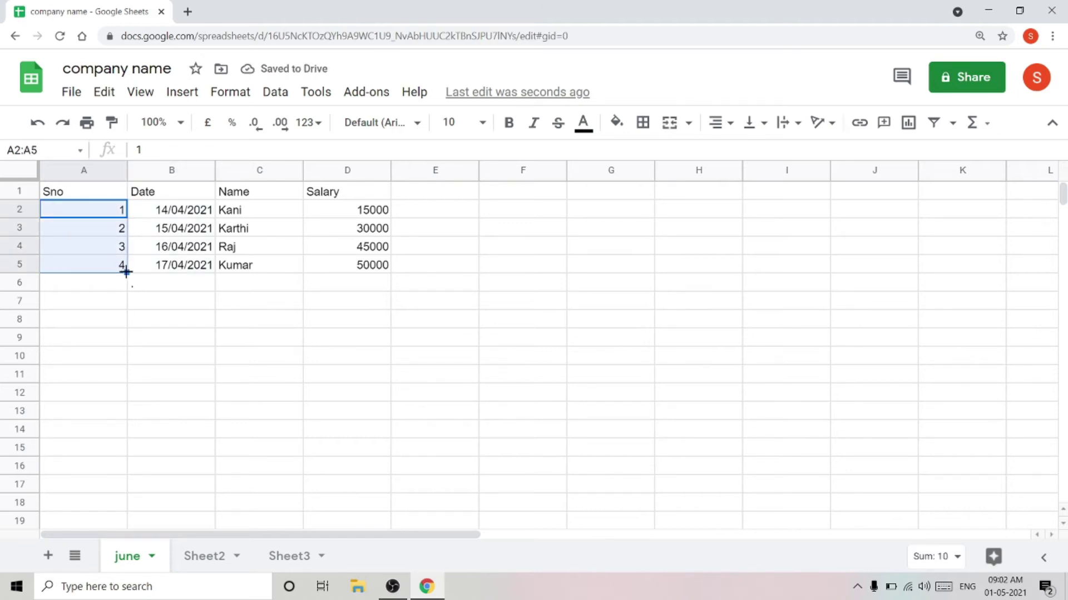
{"action": "left_click_drag", "start_coordinate": [127, 272], "coordinate": [127, 481]}
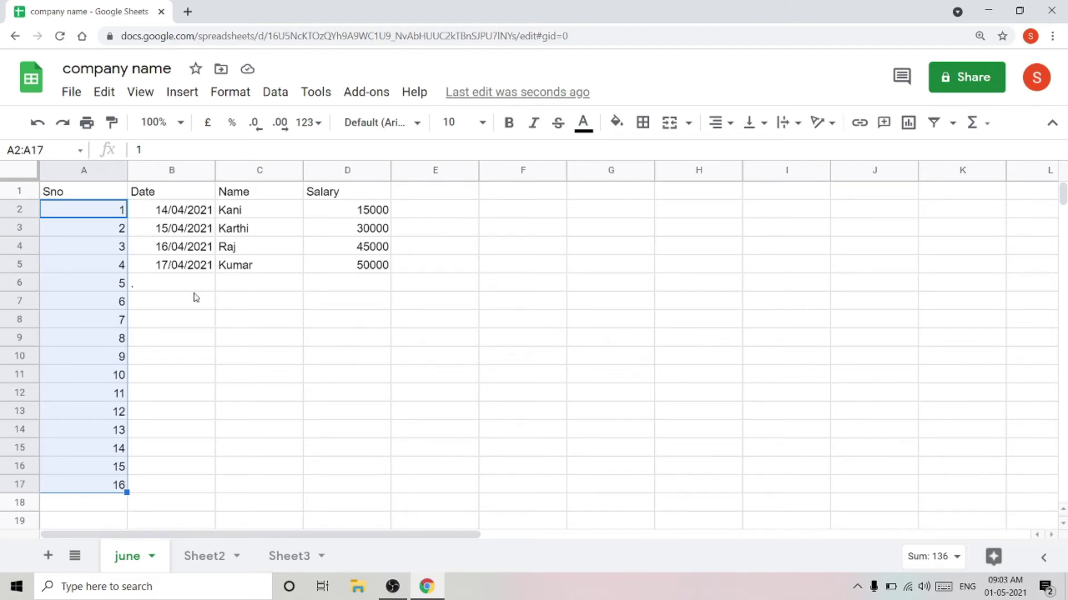
Fill the date series from B2:B5 down to 29/04/2021 in row 17
{"action": "left_click", "coordinate": [153, 210]}
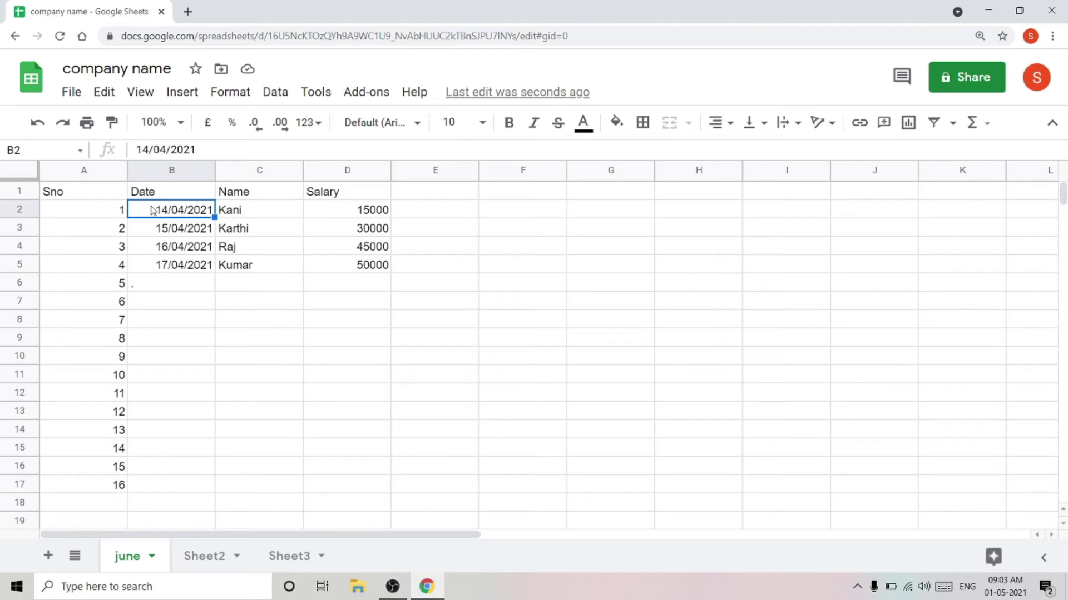
{"action": "left_click_drag", "start_coordinate": [153, 210], "coordinate": [213, 274]}
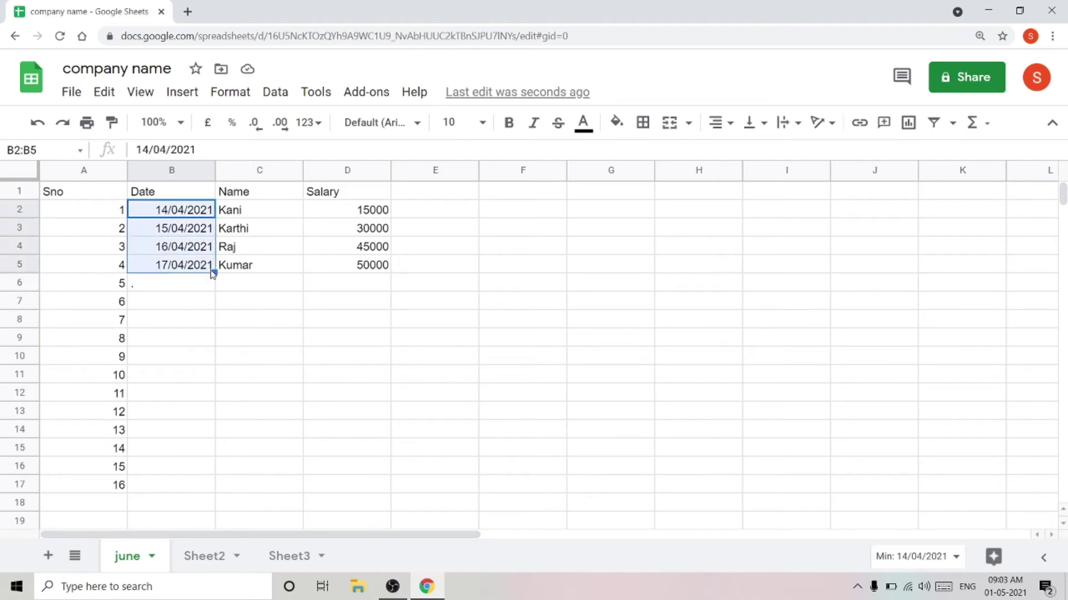
{"action": "left_click_drag", "start_coordinate": [212, 271], "coordinate": [203, 494]}
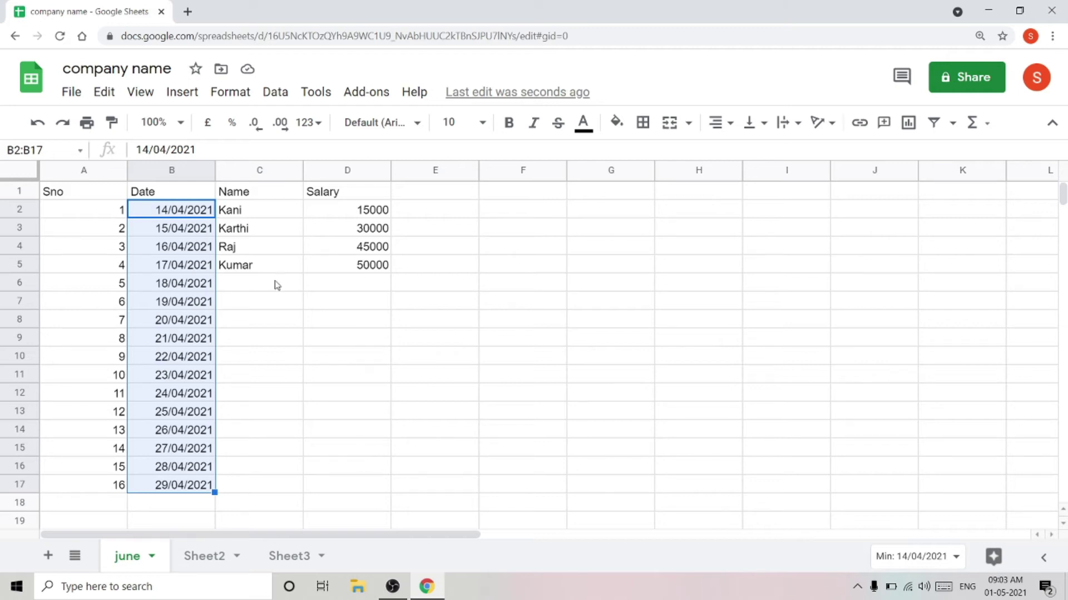
{"action": "left_click", "coordinate": [250, 215]}
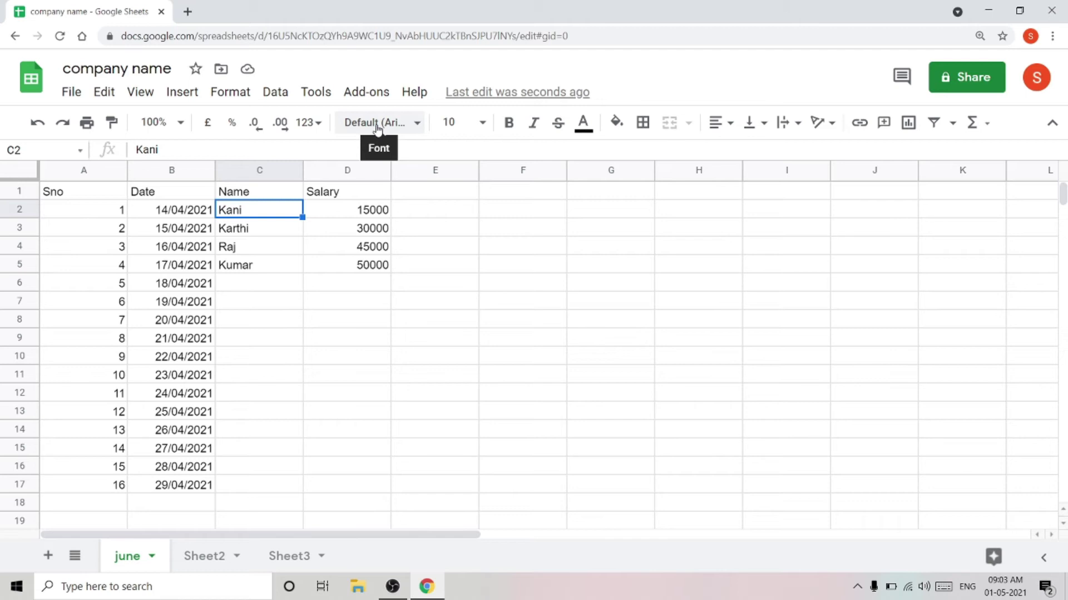
{"action": "left_click", "coordinate": [417, 127]}
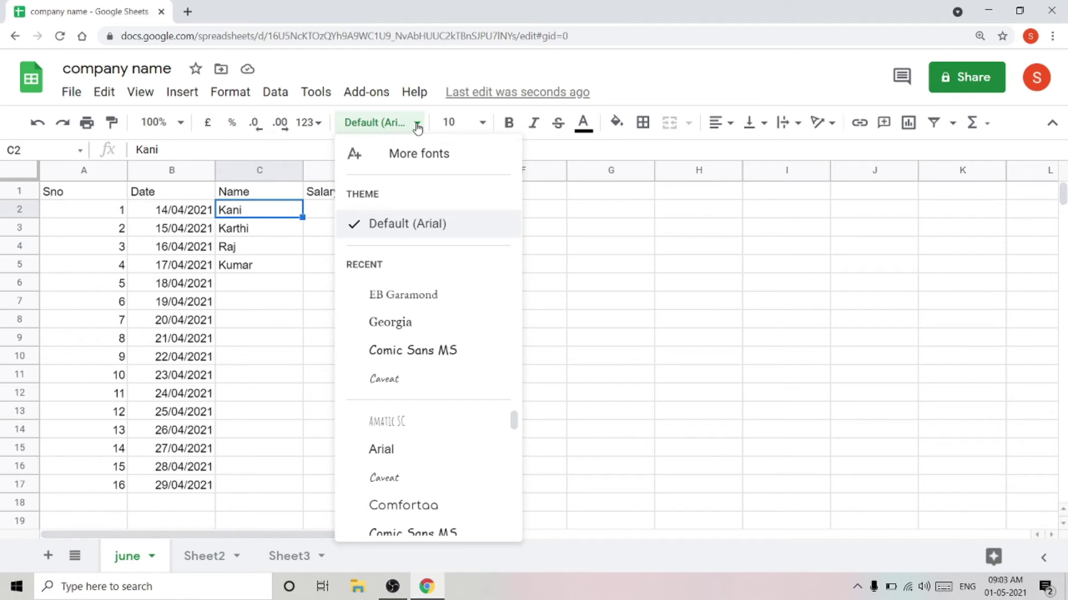
{"action": "left_click", "coordinate": [263, 213]}
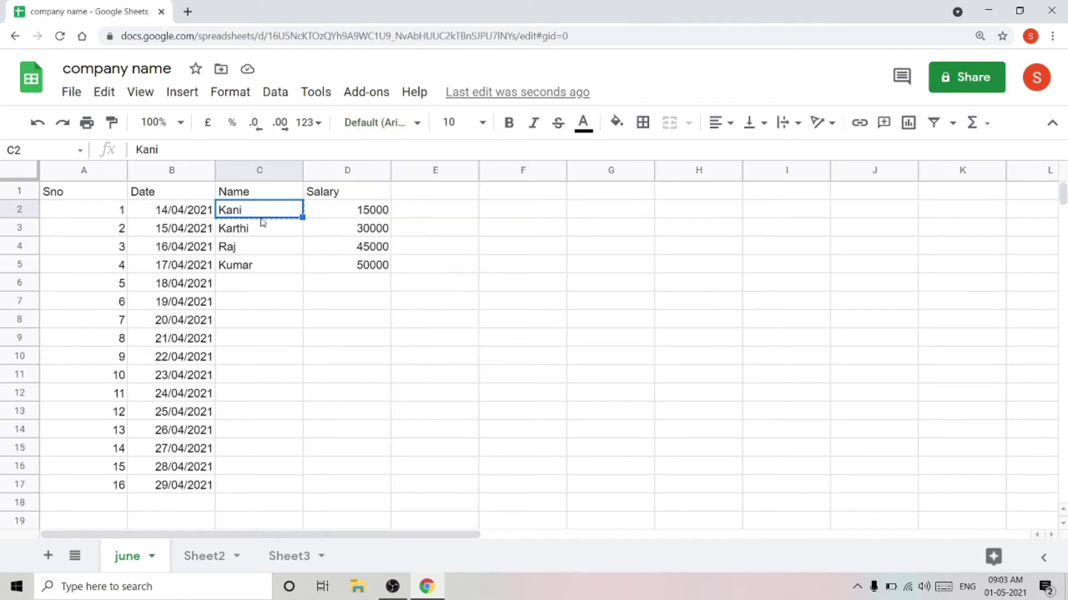
{"action": "left_click", "coordinate": [482, 125]}
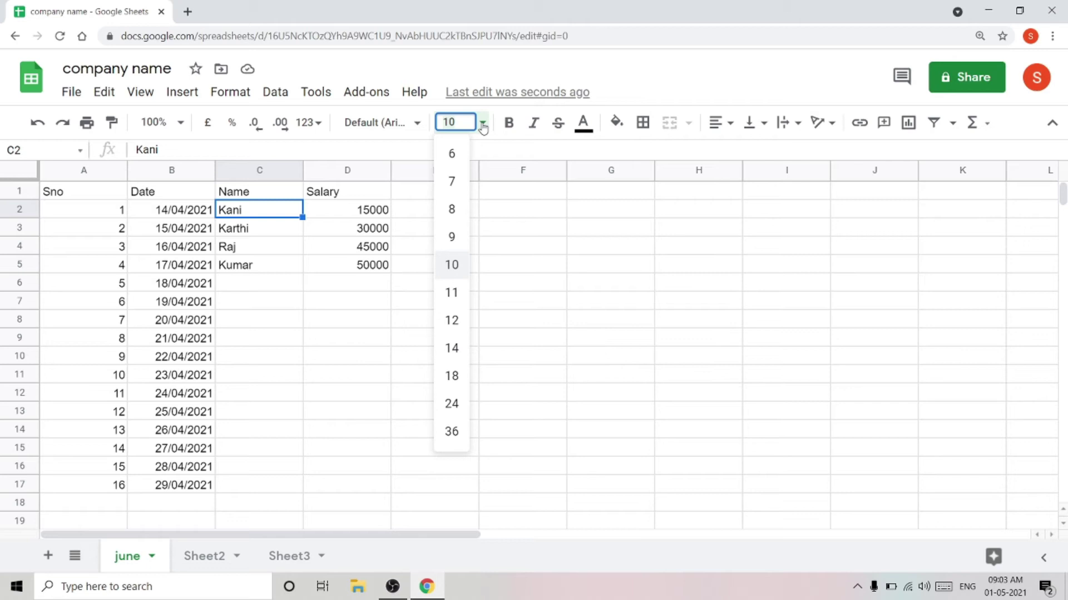
{"action": "left_click", "coordinate": [271, 217]}
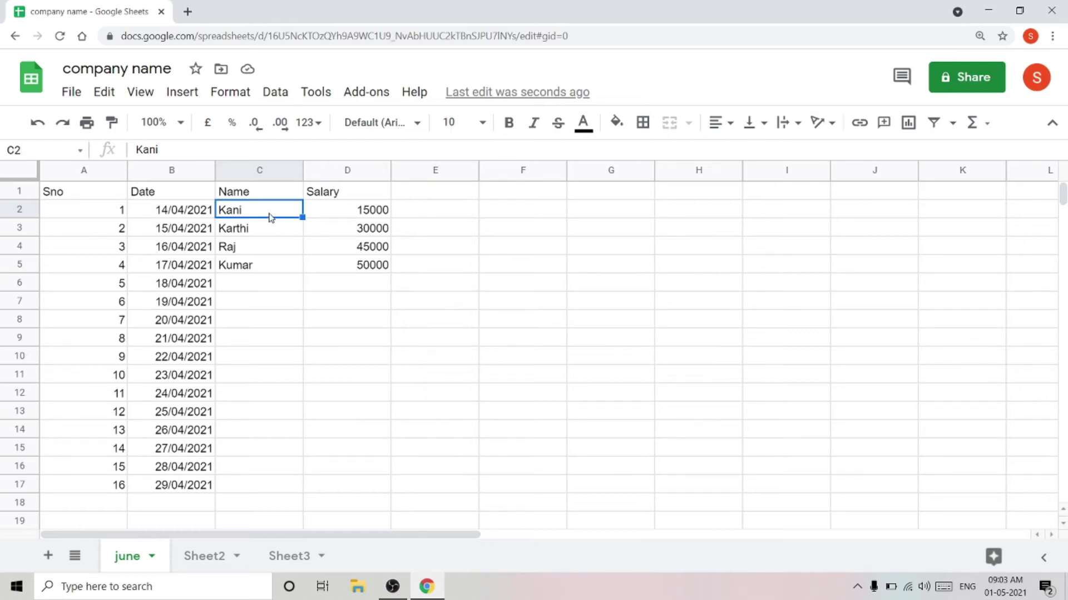
Apply Indian Rupee currency format to D2:D5, showing ₹15,000.00 to ₹50,000.00
{"action": "left_click", "coordinate": [351, 210]}
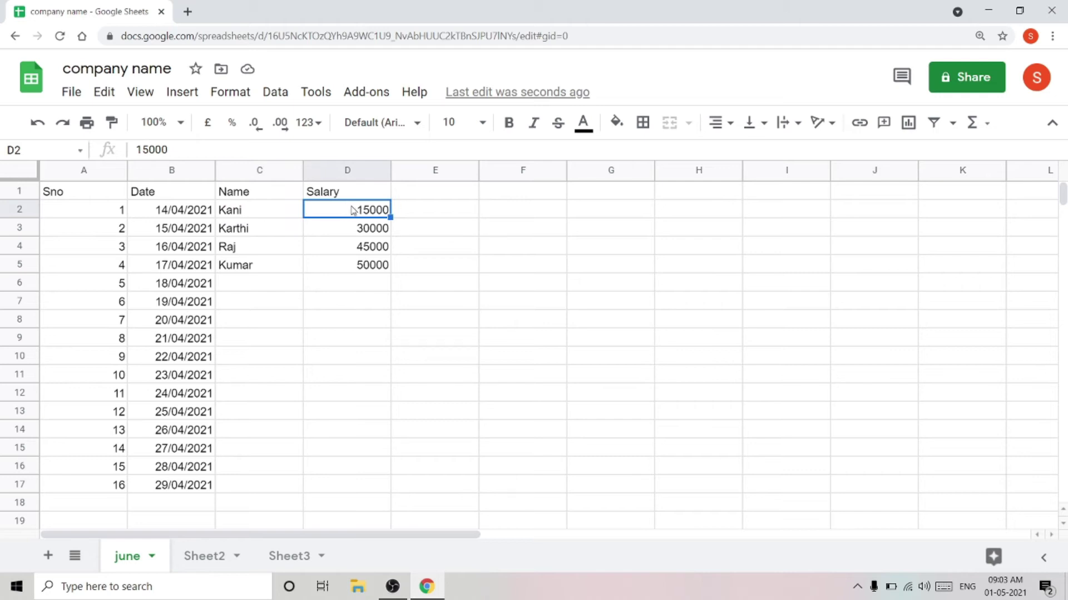
{"action": "left_click_drag", "start_coordinate": [352, 211], "coordinate": [370, 277]}
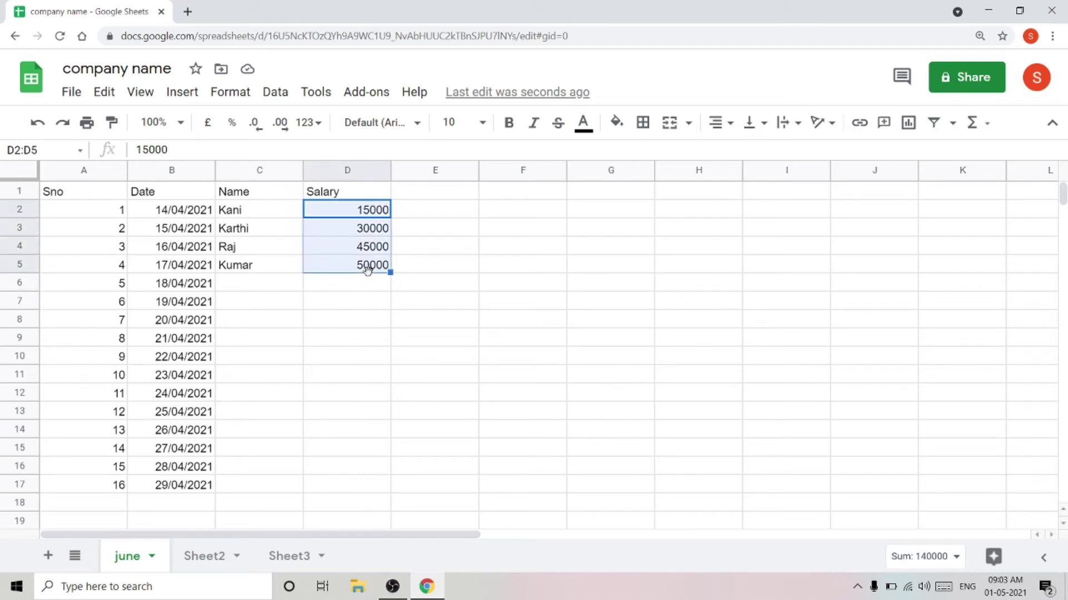
{"action": "left_click", "coordinate": [316, 123]}
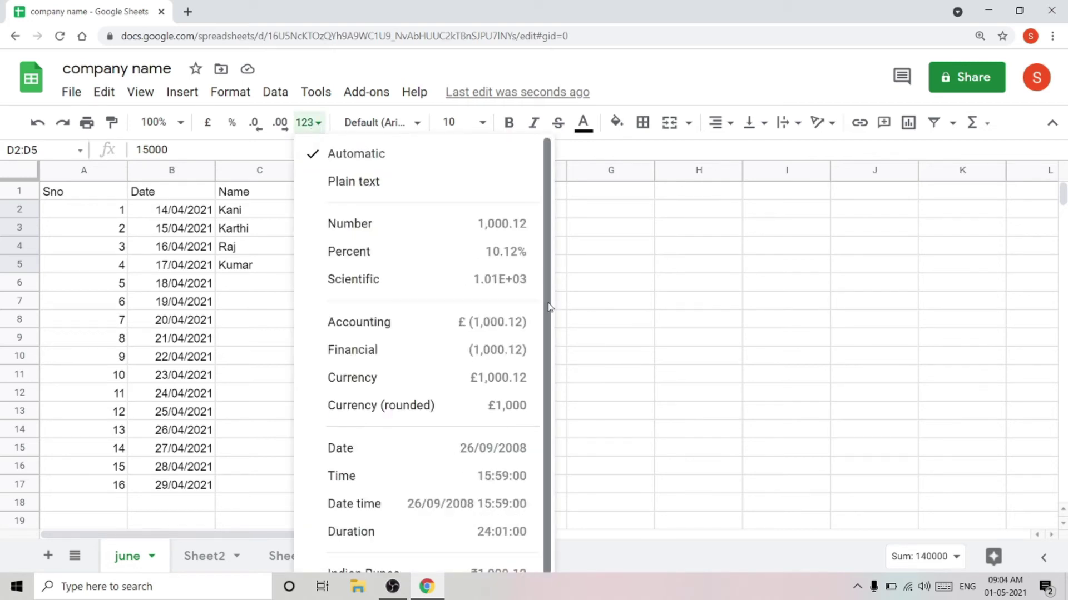
{"action": "scroll", "coordinate": [542, 392], "scroll_direction": "down", "scroll_amount": 1}
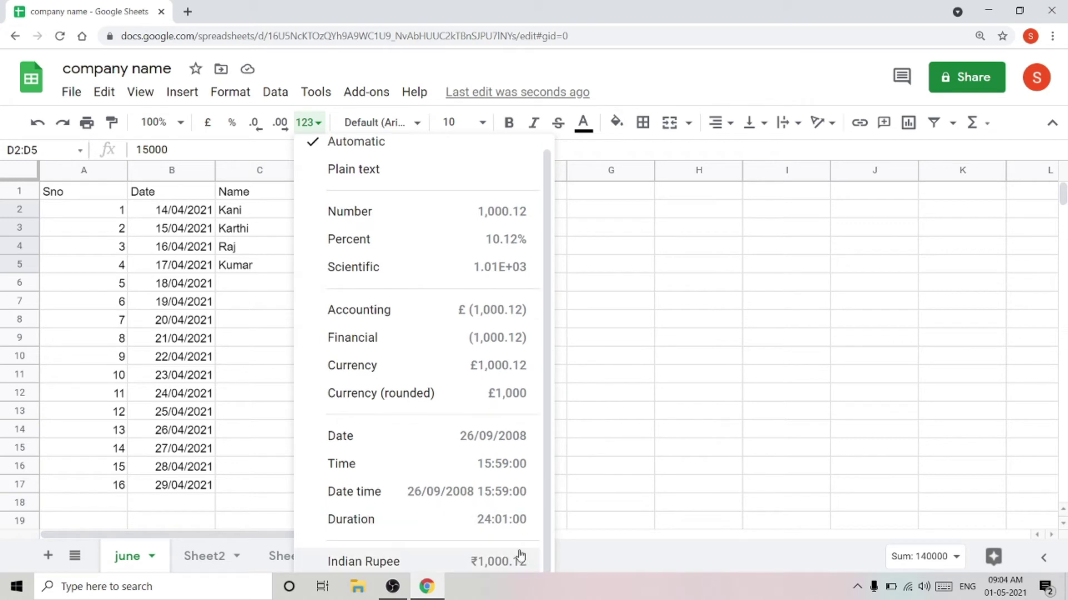
{"action": "left_click", "coordinate": [486, 563]}
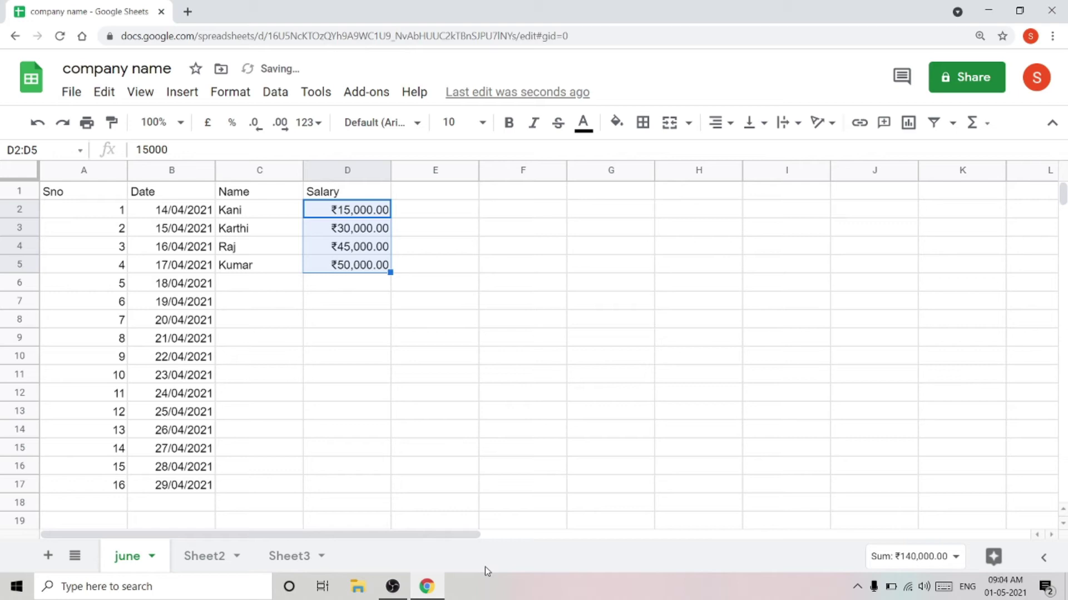
{"action": "left_click", "coordinate": [336, 290]}
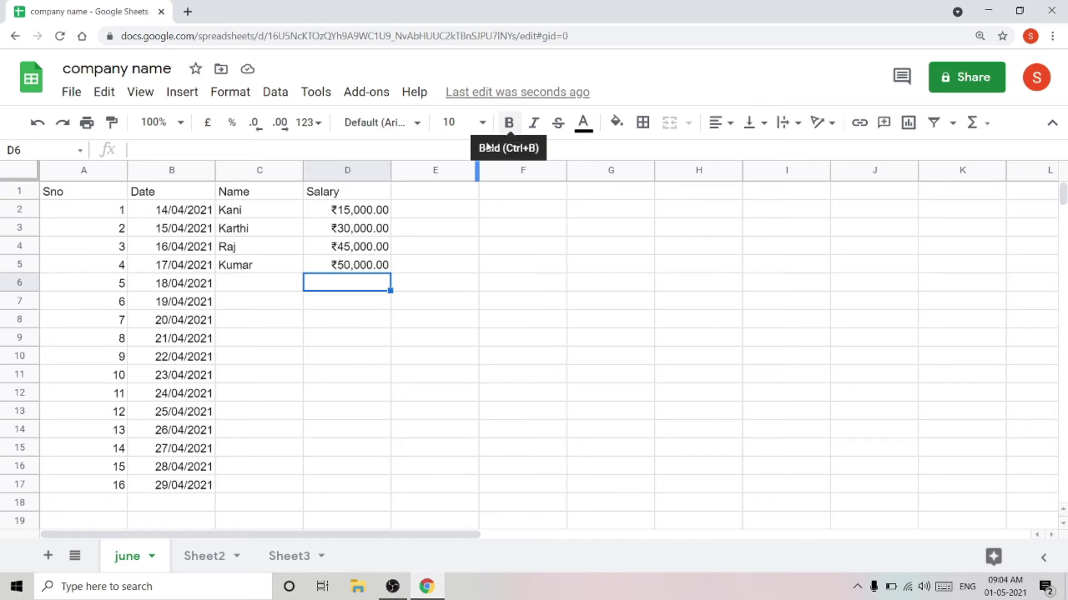
Make Kani in C2 bold green text on black fill, then clear rows 6–17 of Sno and dates
{"action": "left_click", "coordinate": [253, 216]}
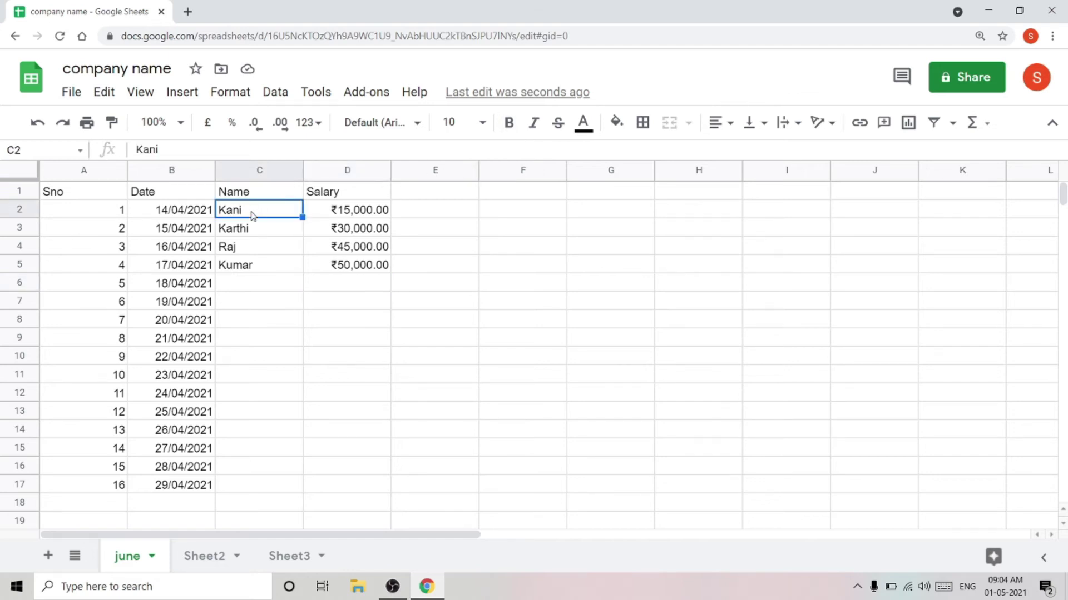
{"action": "left_click", "coordinate": [508, 125]}
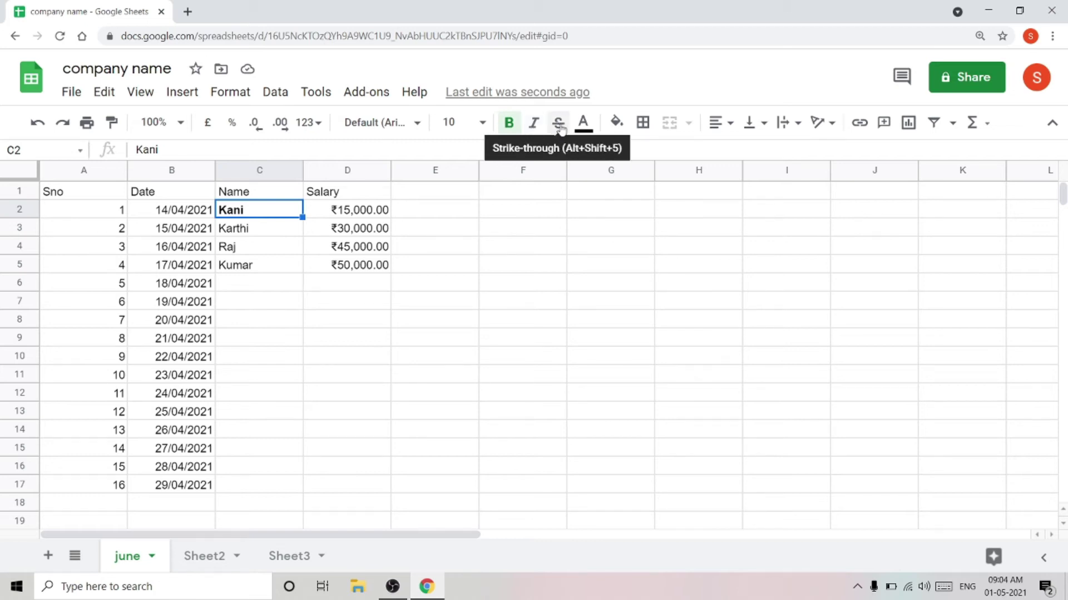
{"action": "left_click", "coordinate": [582, 125]}
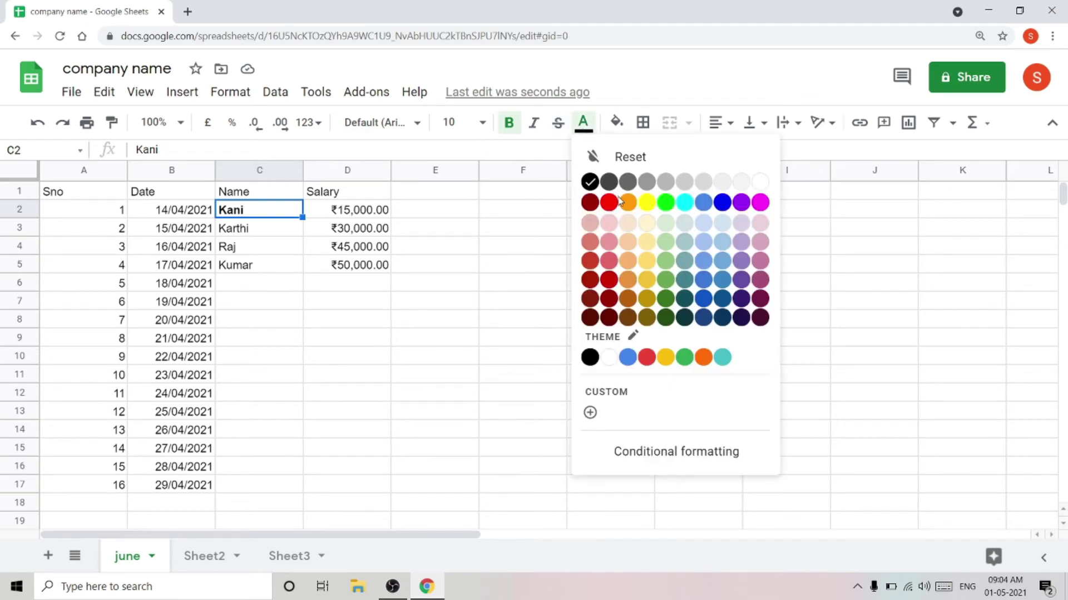
{"action": "left_click", "coordinate": [666, 203]}
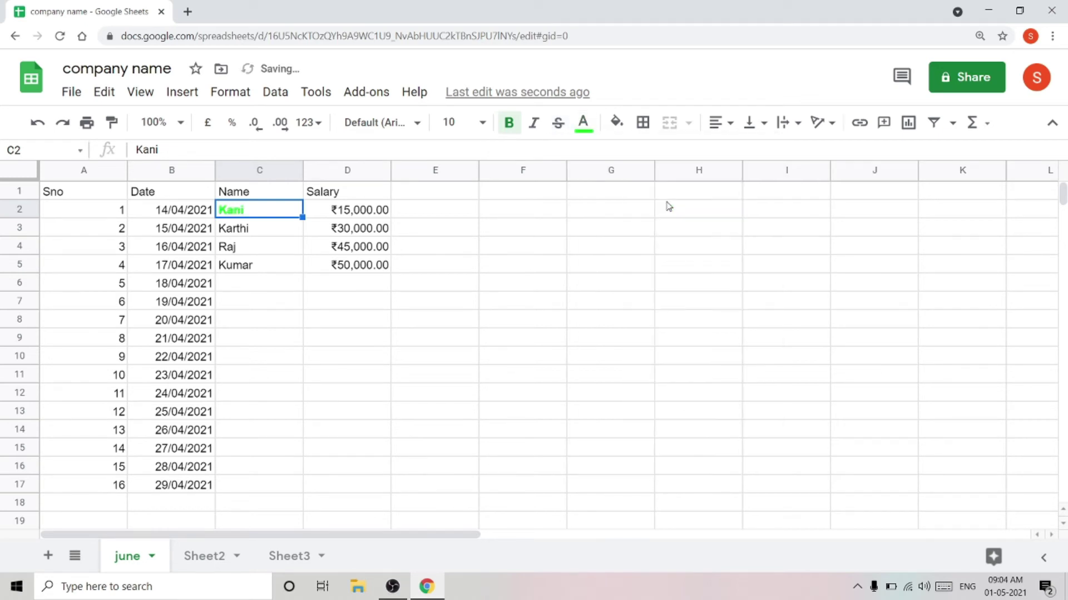
{"action": "left_click", "coordinate": [616, 123]}
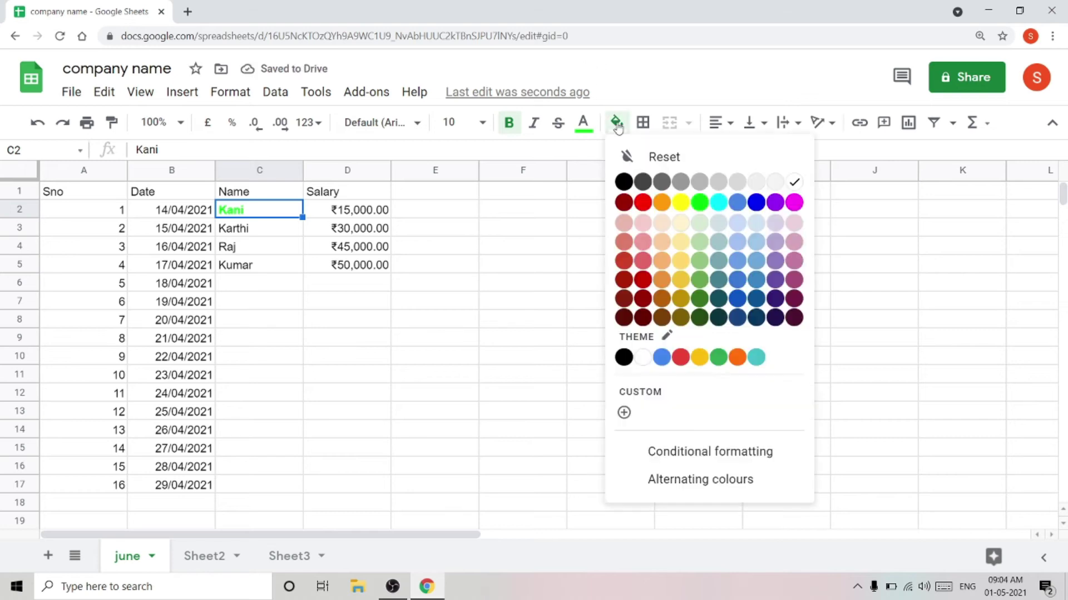
{"action": "left_click", "coordinate": [623, 182]}
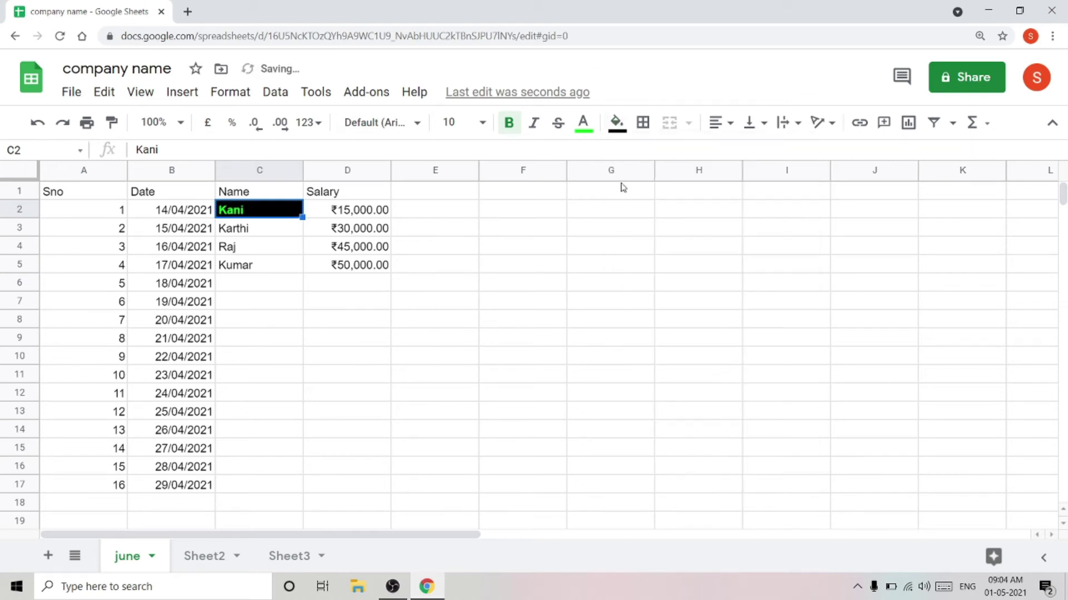
{"action": "key", "text": "ctrl+z"}
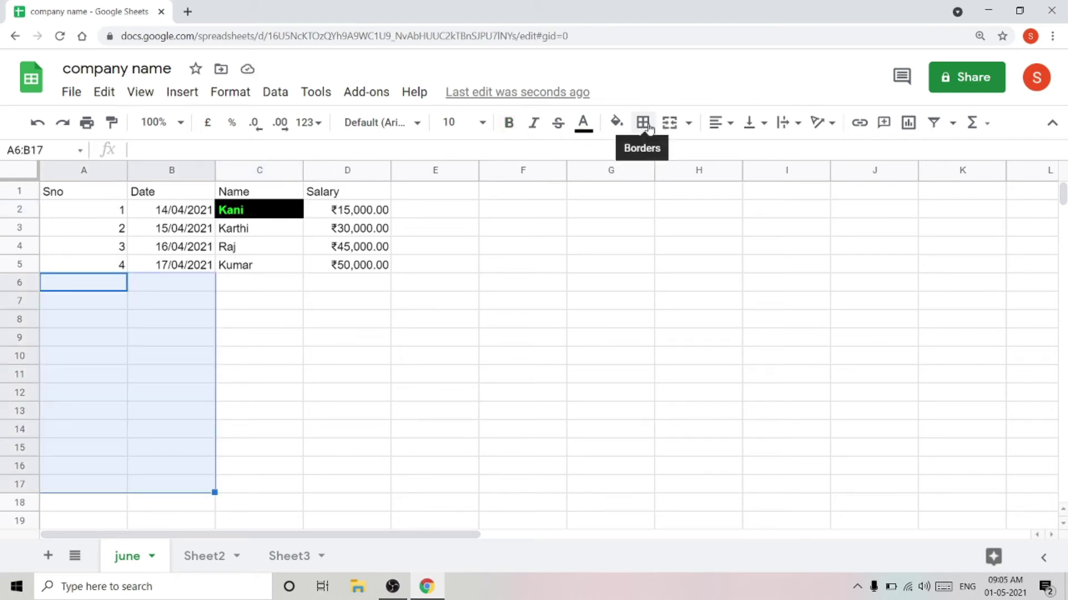
Apply All borders to every cell of the A1:D5 employee table
{"action": "left_click", "coordinate": [476, 397]}
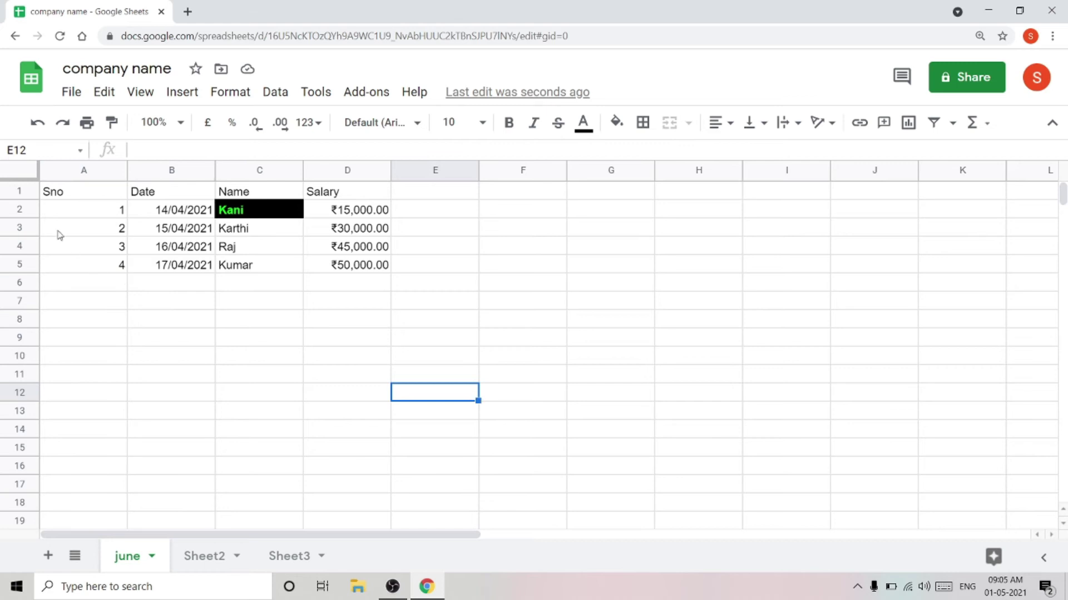
{"action": "left_click_drag", "start_coordinate": [52, 193], "coordinate": [383, 271]}
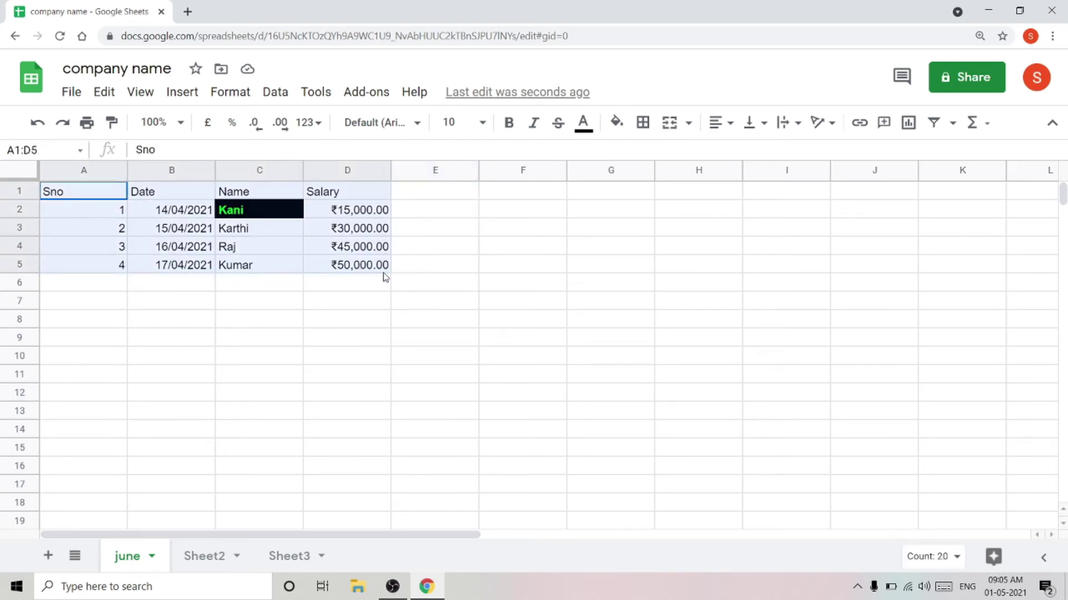
{"action": "left_click", "coordinate": [644, 129]}
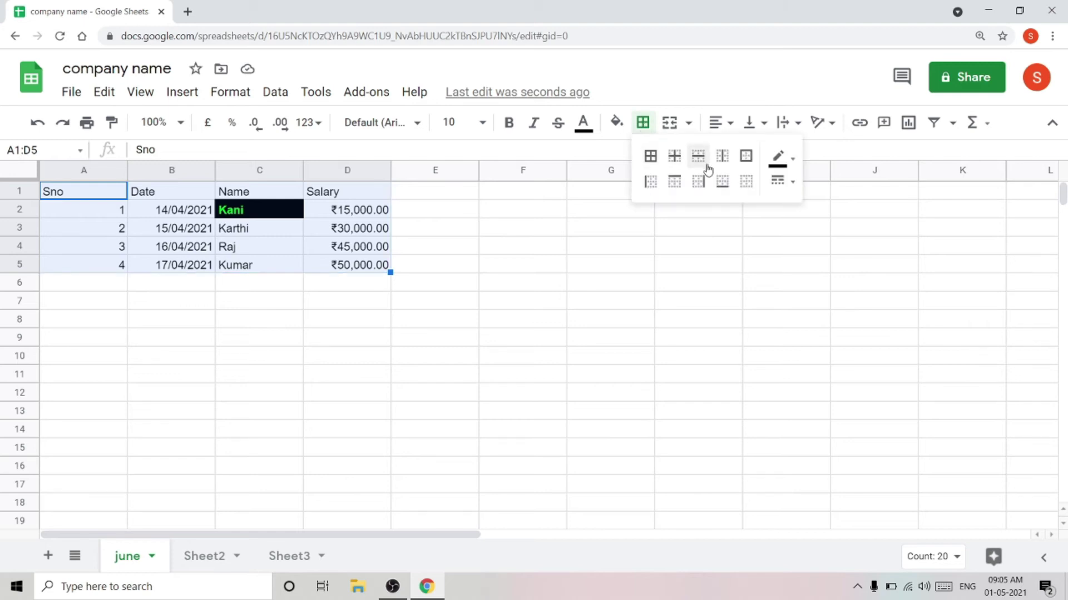
{"action": "left_click", "coordinate": [650, 156]}
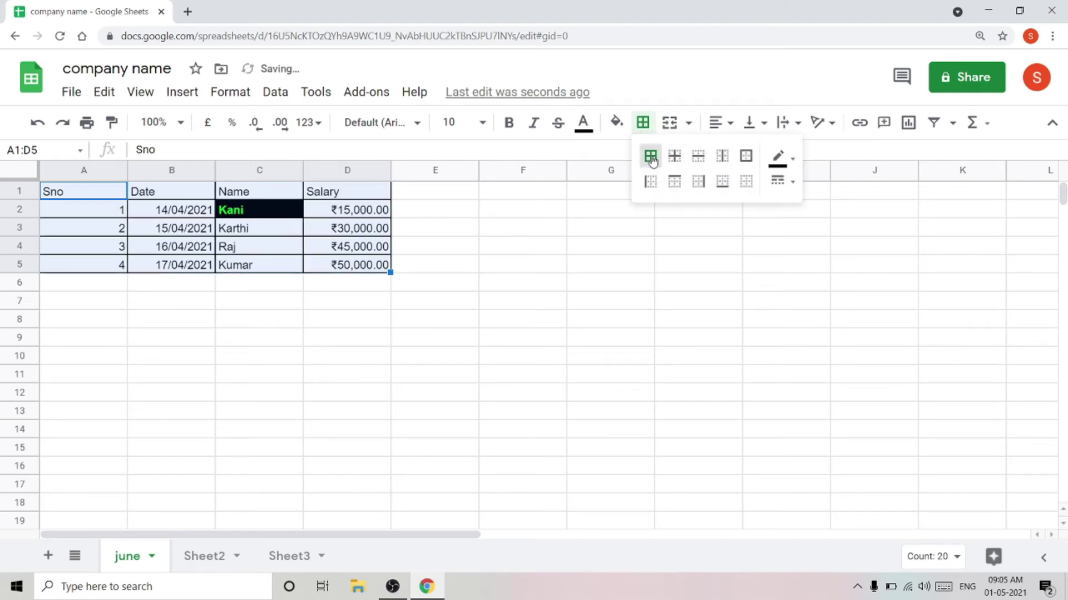
{"action": "left_click", "coordinate": [465, 344]}
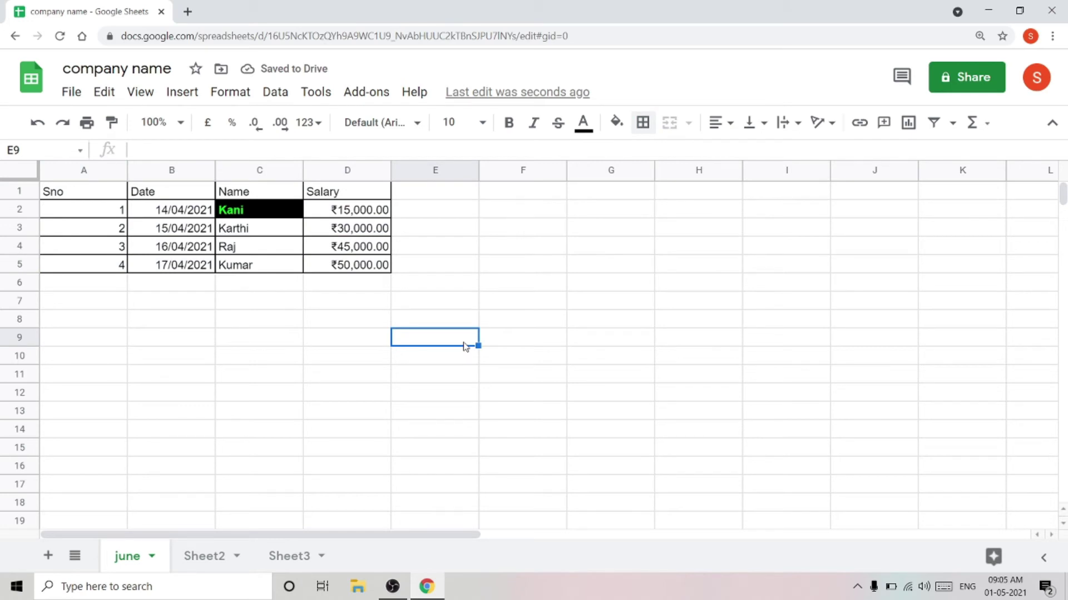
Undo the remaining border and fill formatting changes on the table
{"action": "key", "text": "ctrl+z"}
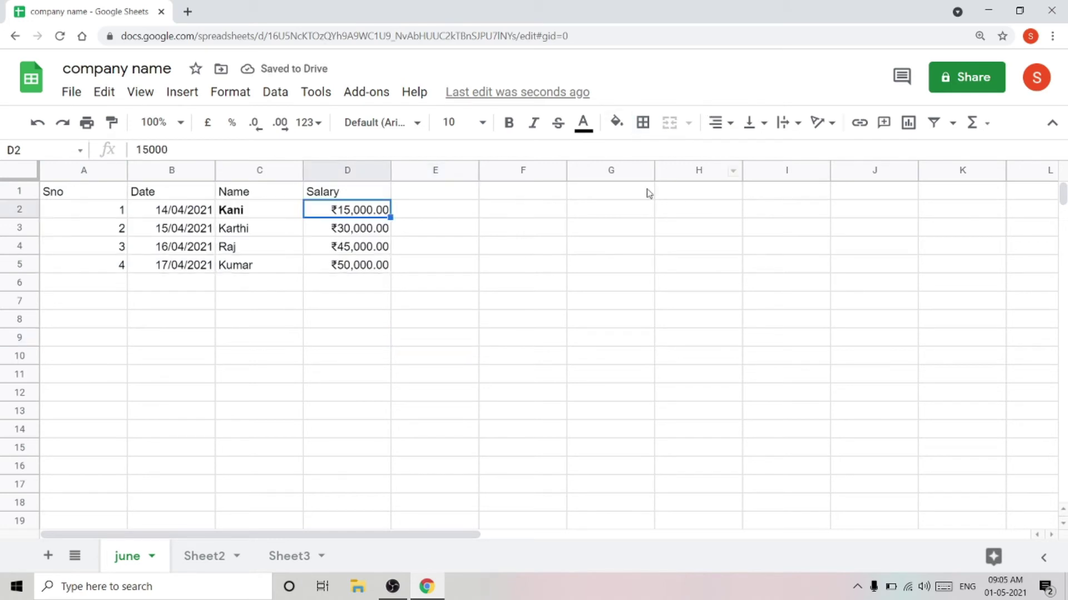
{"action": "left_click", "coordinate": [598, 194]}
{"action": "key", "text": "Down"}
{"action": "key", "text": "Down"}
{"action": "key", "text": "Down"}
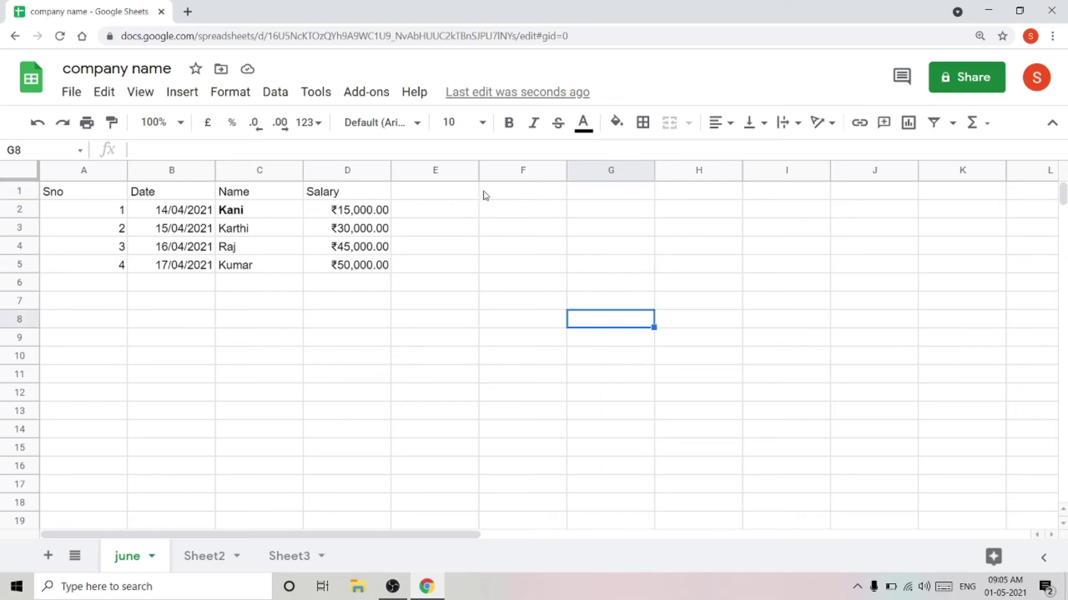
Merge cells F1 and G1, then undo the merge
{"action": "left_click_drag", "start_coordinate": [482, 192], "coordinate": [635, 203]}
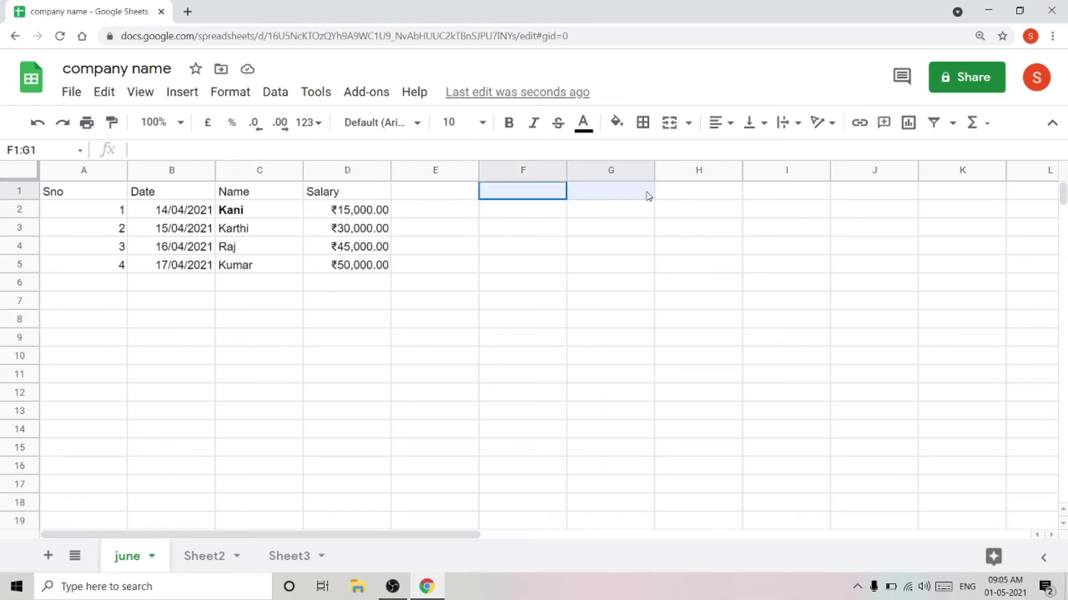
{"action": "left_click", "coordinate": [670, 124]}
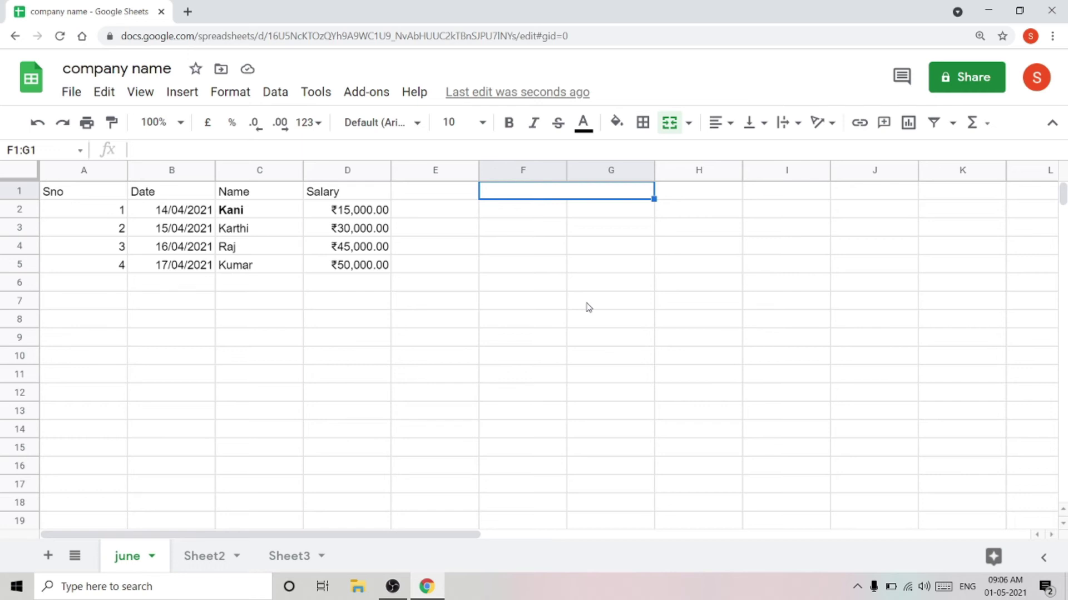
{"action": "key", "text": "ctrl+z"}
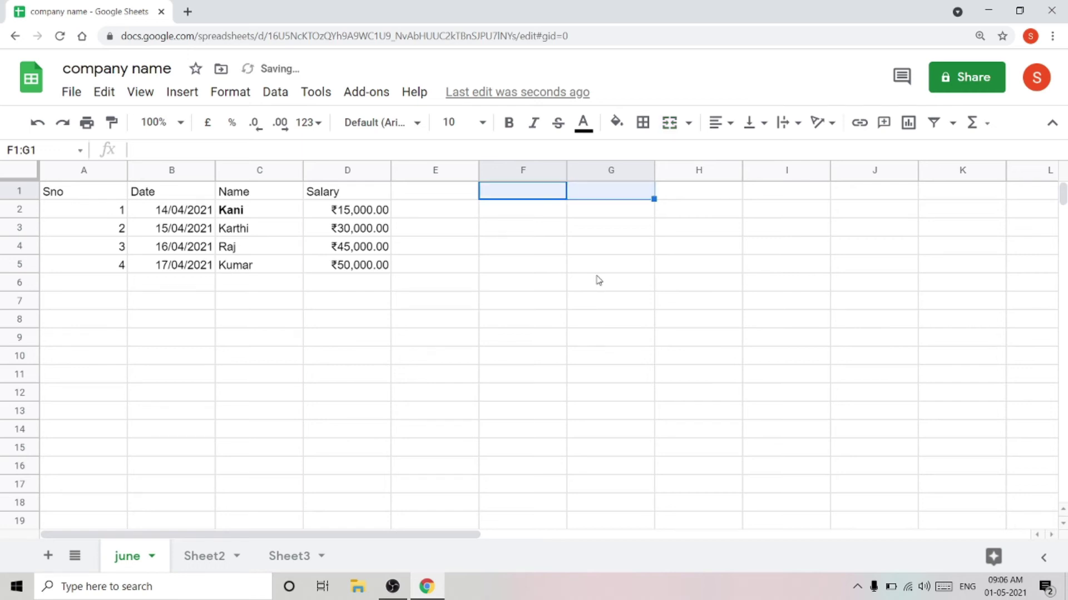
{"action": "left_click", "coordinate": [603, 223]}
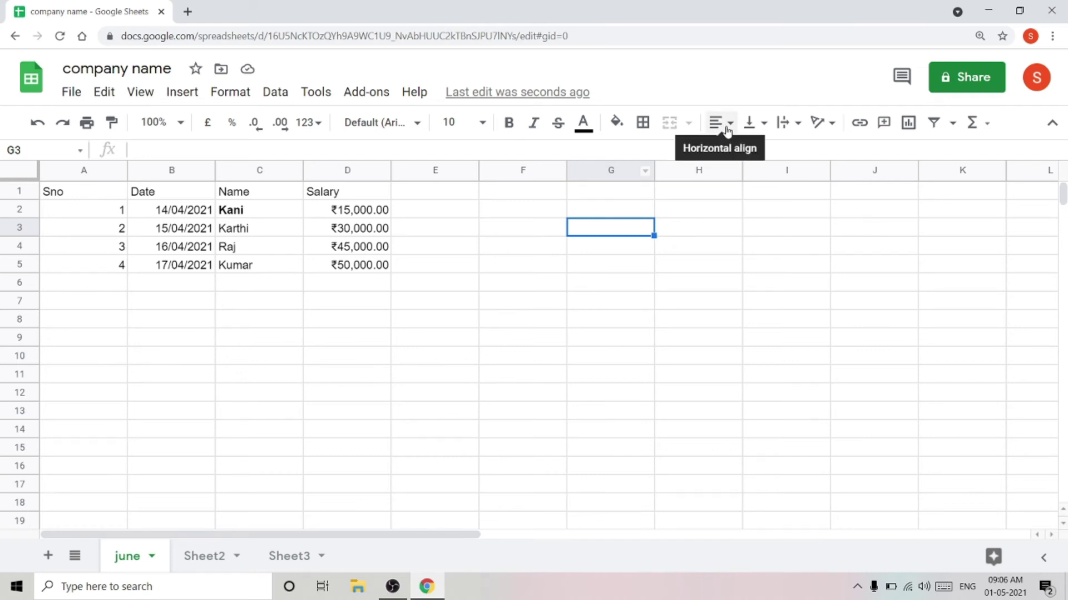
Try centre, left, then right horizontal alignment on the date in B2
{"action": "left_click", "coordinate": [238, 219]}
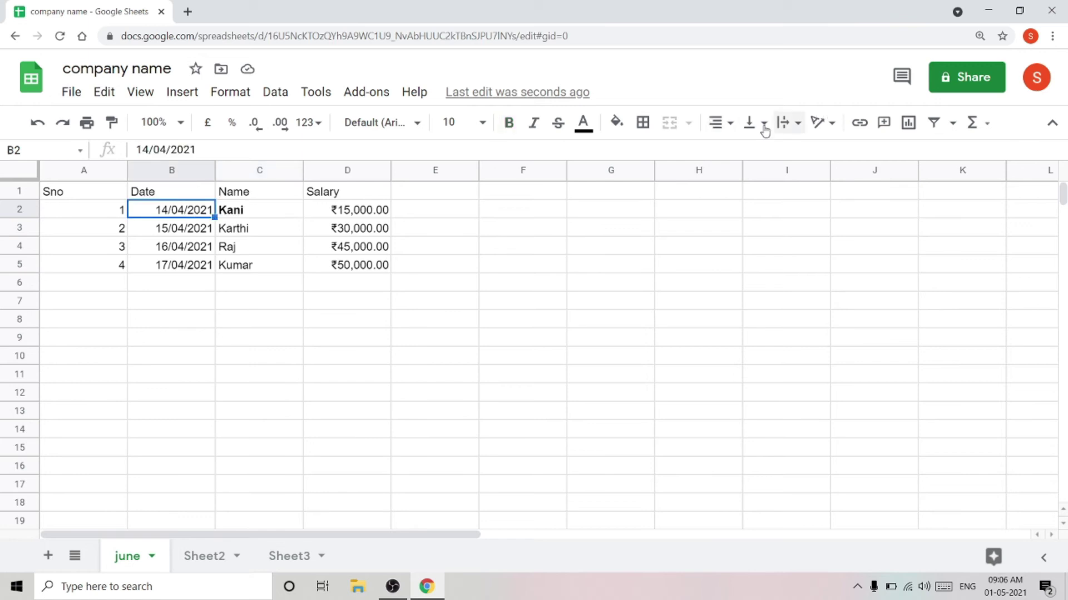
{"action": "left_click", "coordinate": [727, 125]}
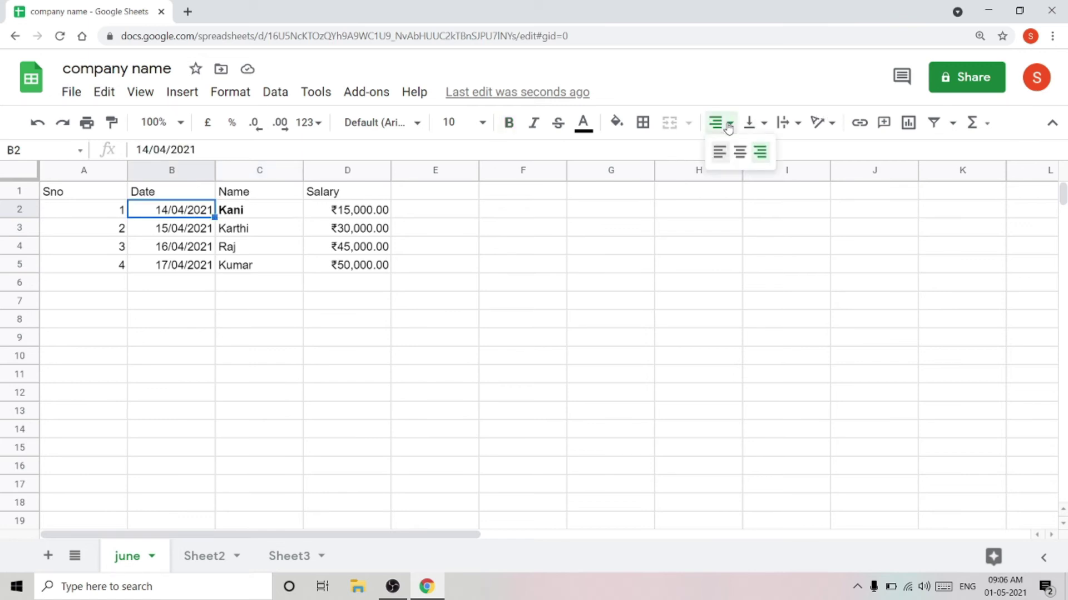
{"action": "left_click", "coordinate": [740, 151]}
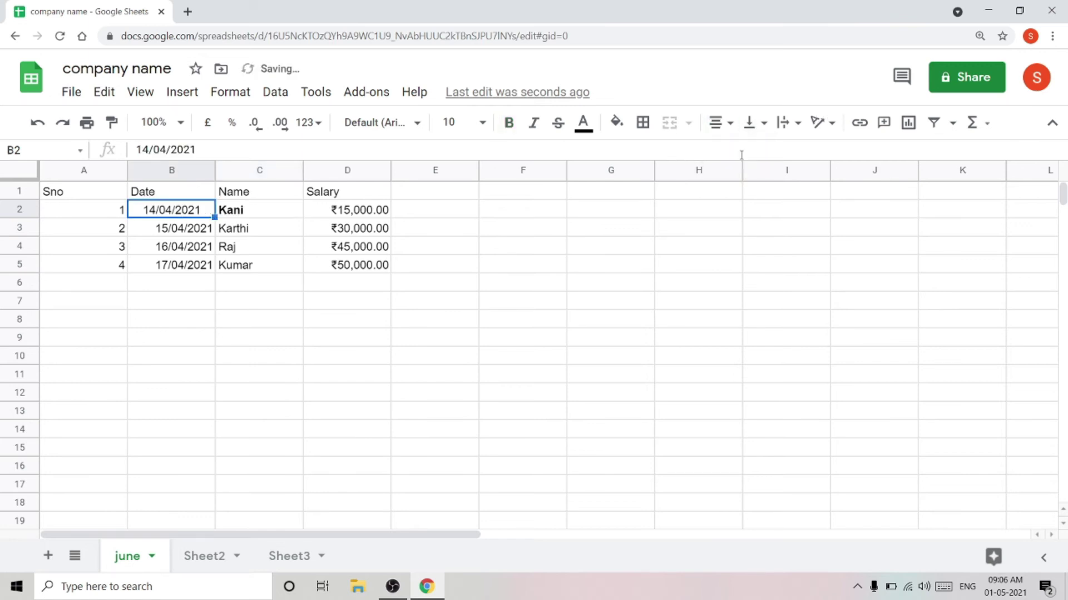
{"action": "left_click", "coordinate": [723, 124]}
{"action": "left_click", "coordinate": [718, 157]}
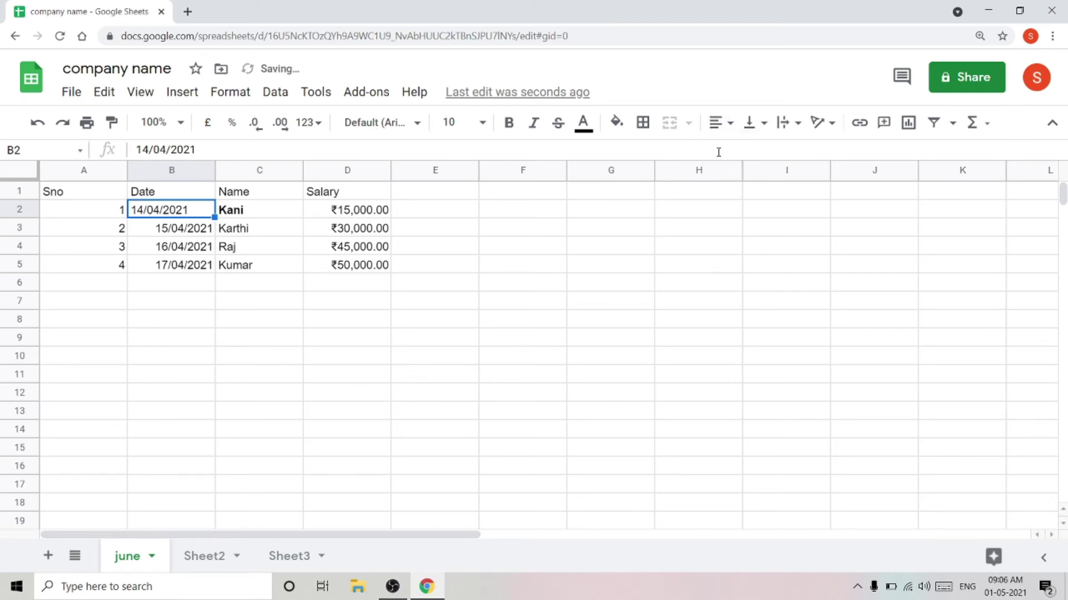
{"action": "left_click", "coordinate": [728, 124]}
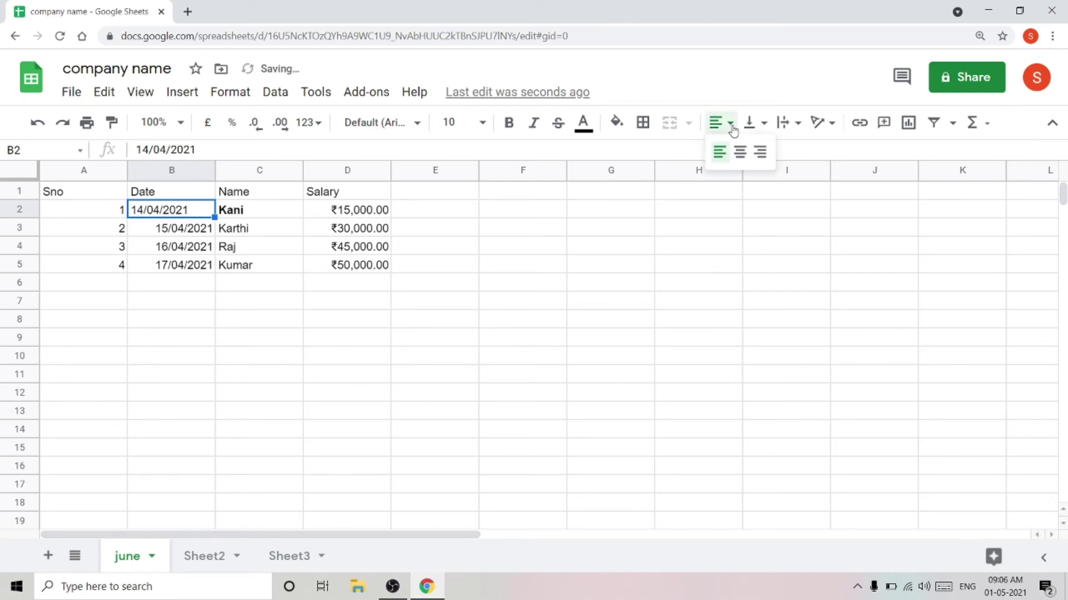
{"action": "left_click", "coordinate": [760, 153]}
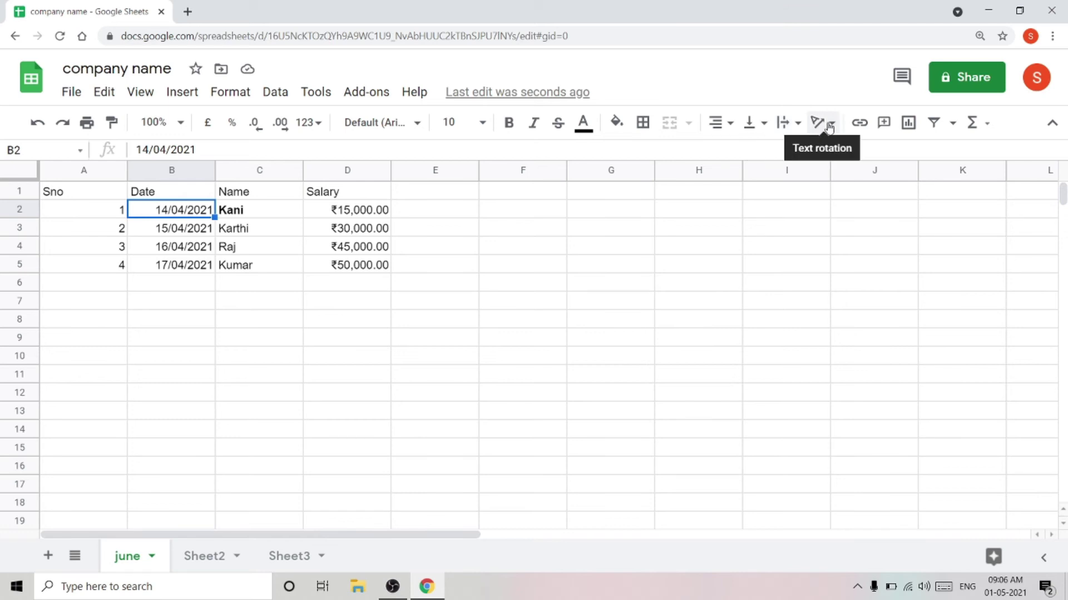
Tilt the Salary and Name headers in D1 and C1 diagonally upward
{"action": "left_click", "coordinate": [367, 195]}
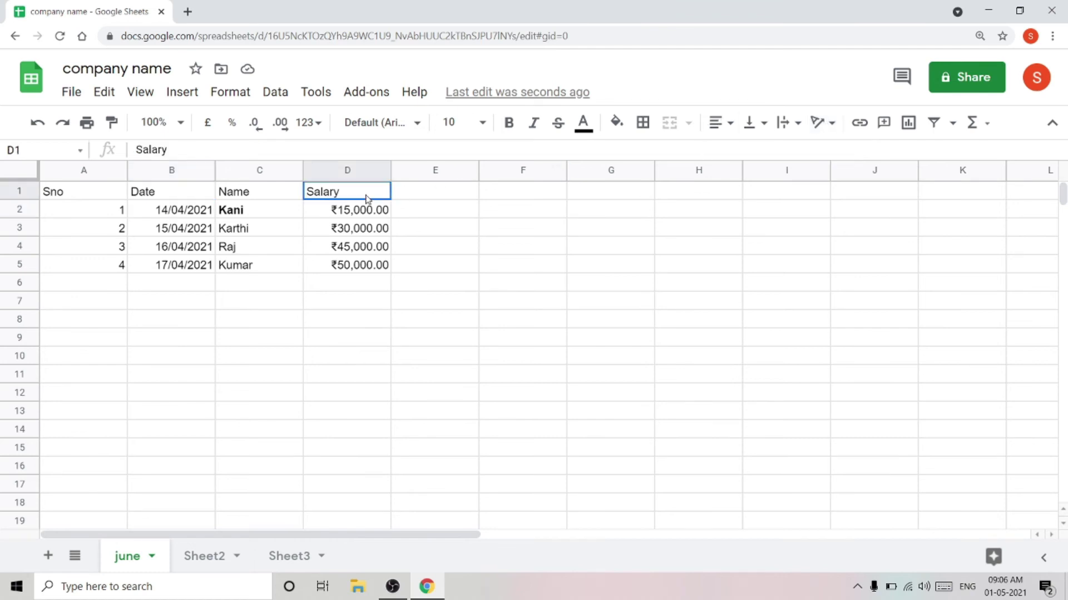
{"action": "left_click", "coordinate": [831, 124]}
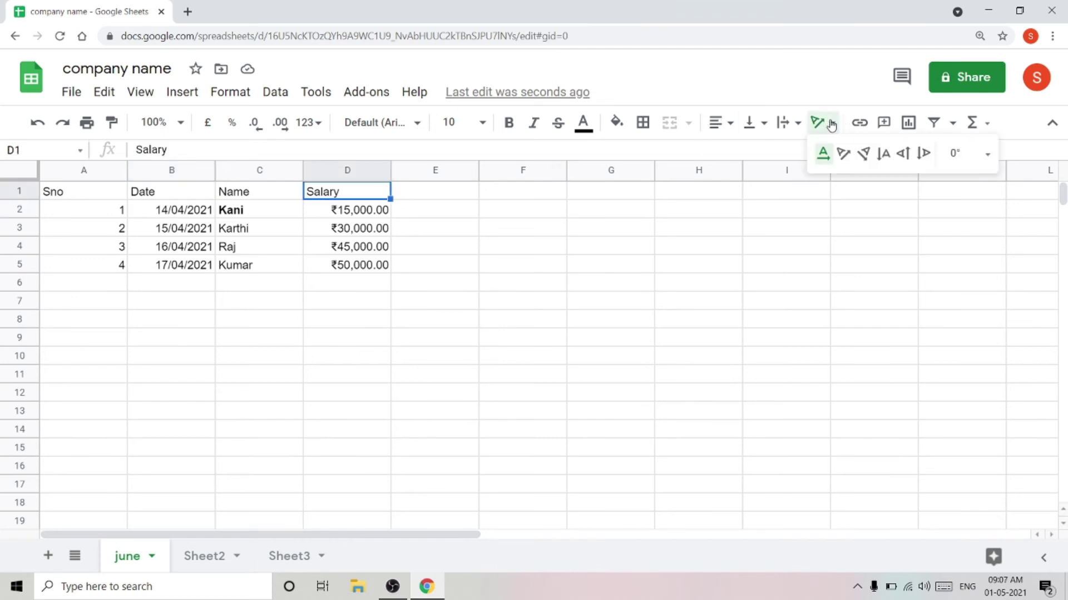
{"action": "left_click", "coordinate": [846, 156]}
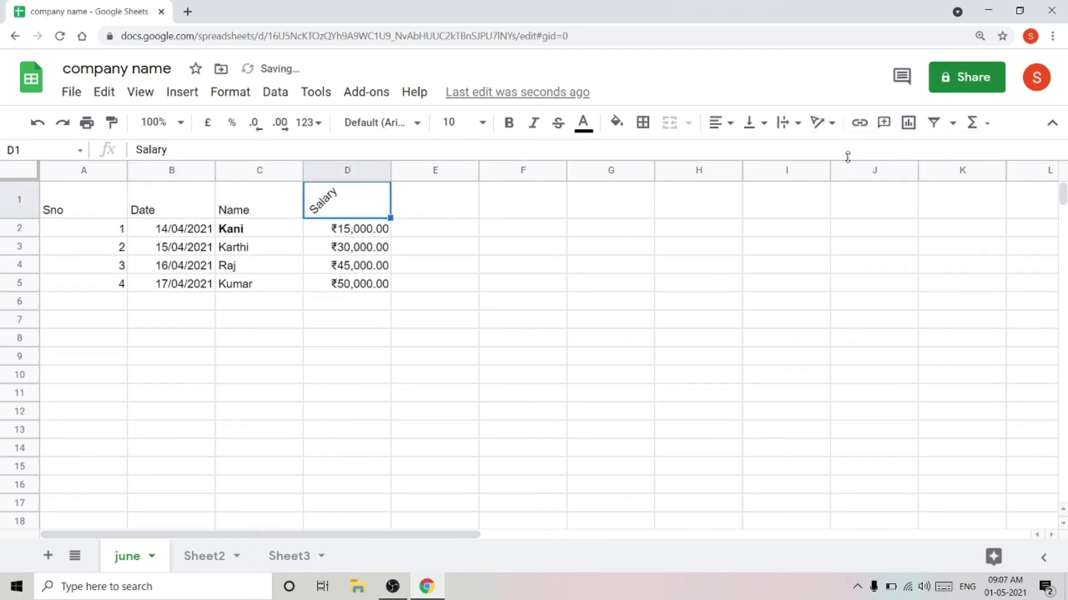
{"action": "left_click", "coordinate": [241, 209]}
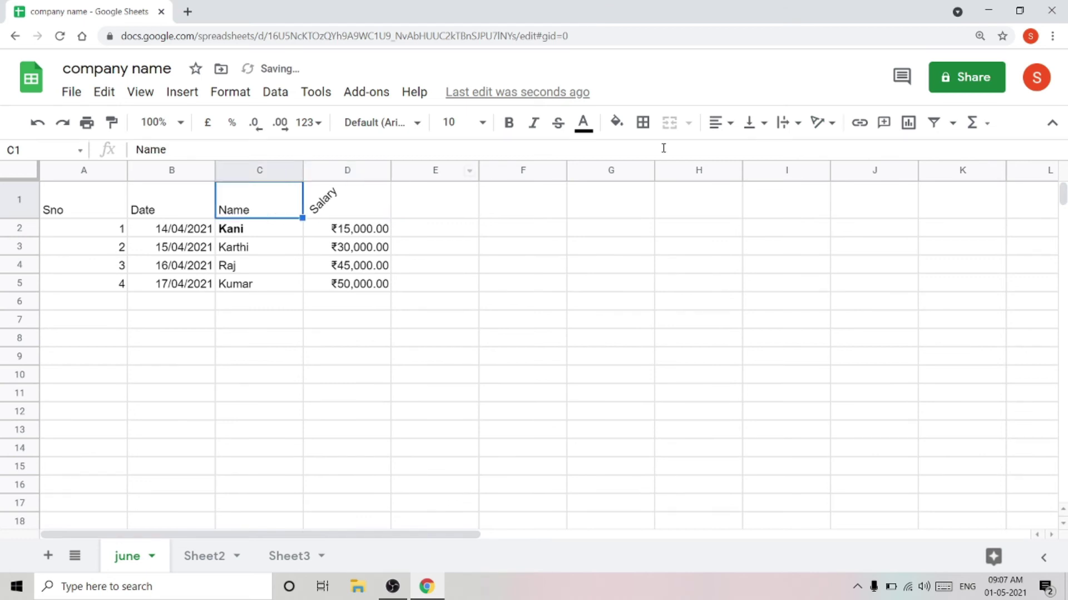
{"action": "left_click", "coordinate": [832, 123]}
{"action": "left_click", "coordinate": [843, 156]}
Tilt the Date and Sno headers in B1 and A1 upward, then undo those rotations
{"action": "left_click", "coordinate": [194, 211]}
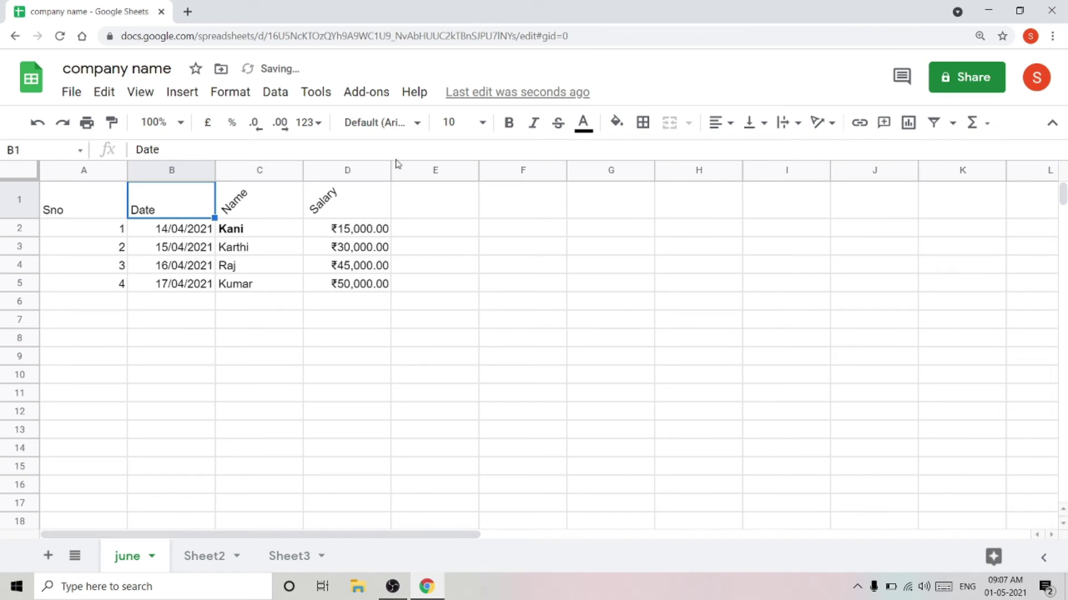
{"action": "left_click", "coordinate": [832, 123]}
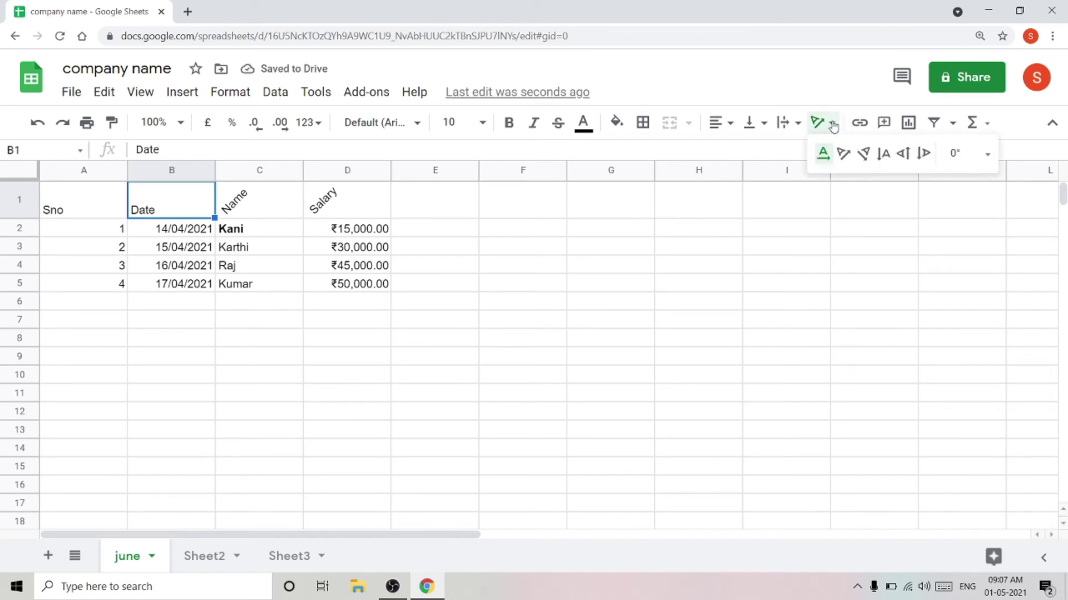
{"action": "left_click", "coordinate": [845, 156]}
{"action": "left_click", "coordinate": [79, 204]}
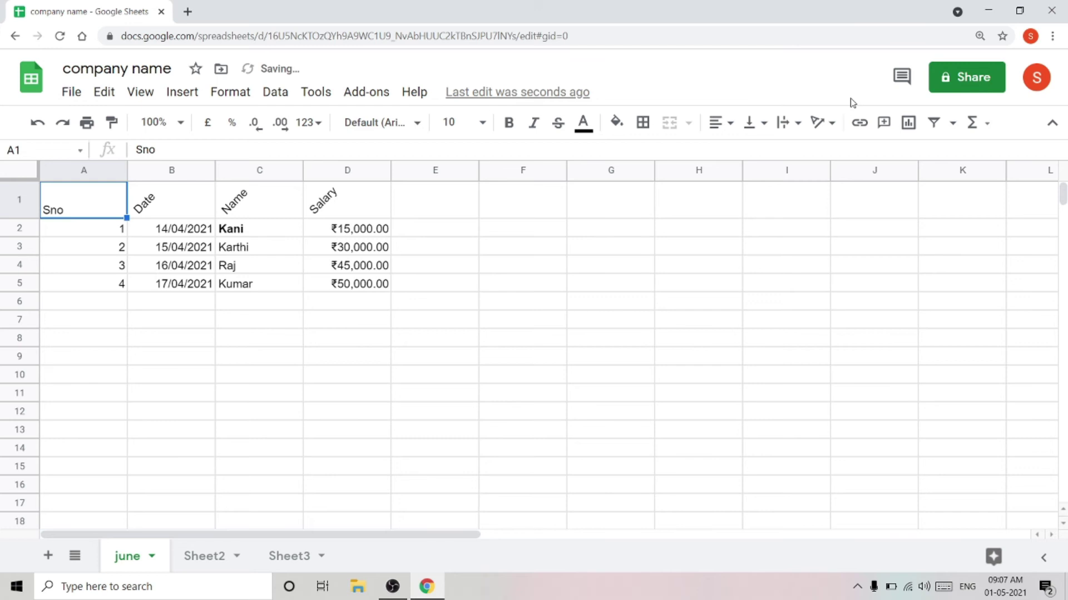
{"action": "left_click", "coordinate": [830, 123]}
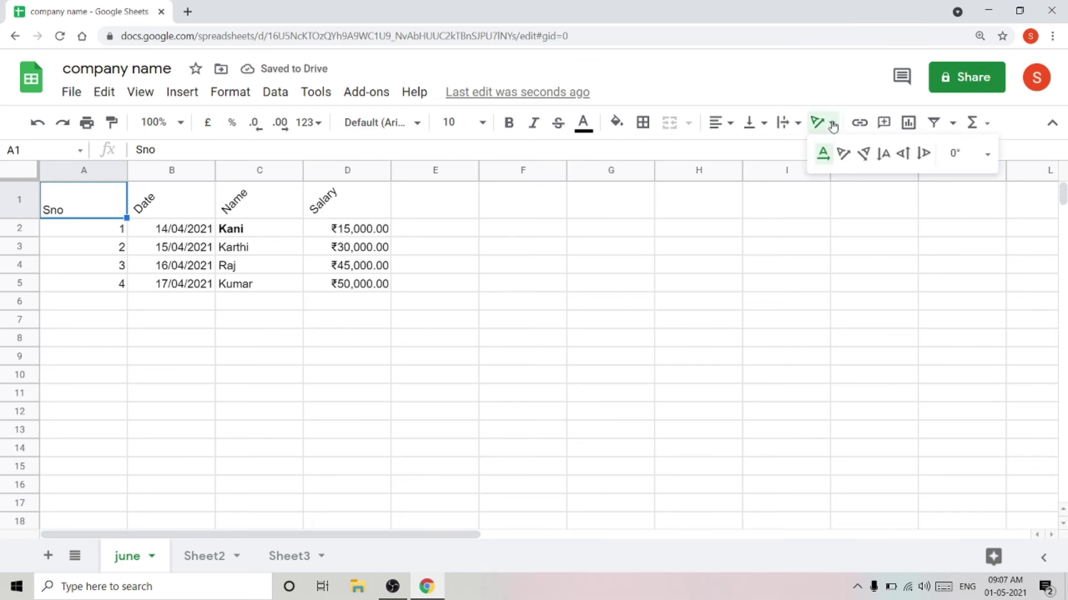
{"action": "left_click", "coordinate": [843, 156]}
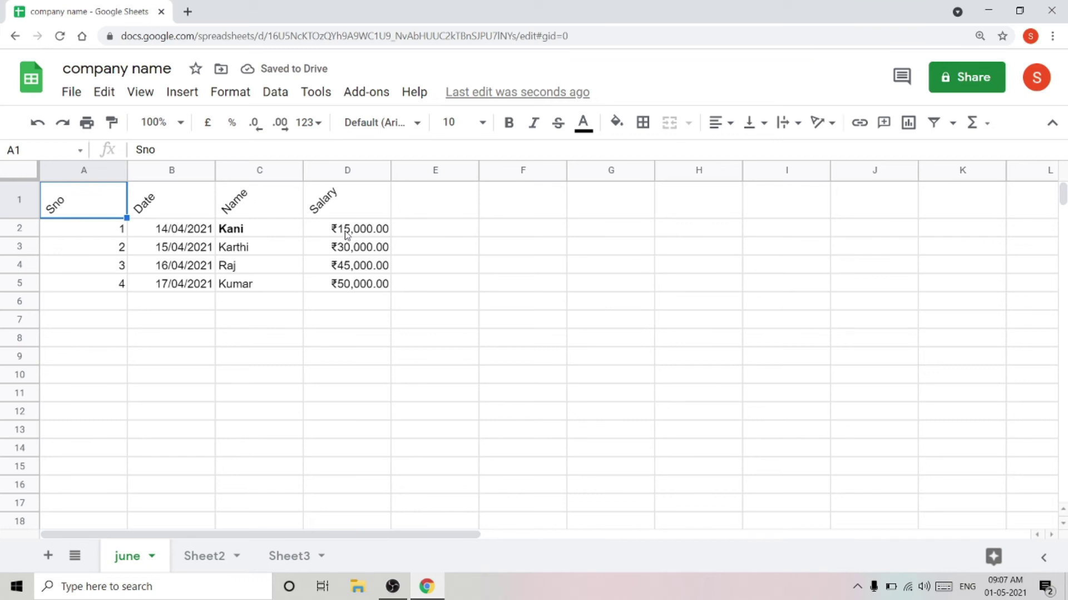
{"action": "key", "text": "ctrl+z"}
{"action": "key", "text": "ctrl+z"}
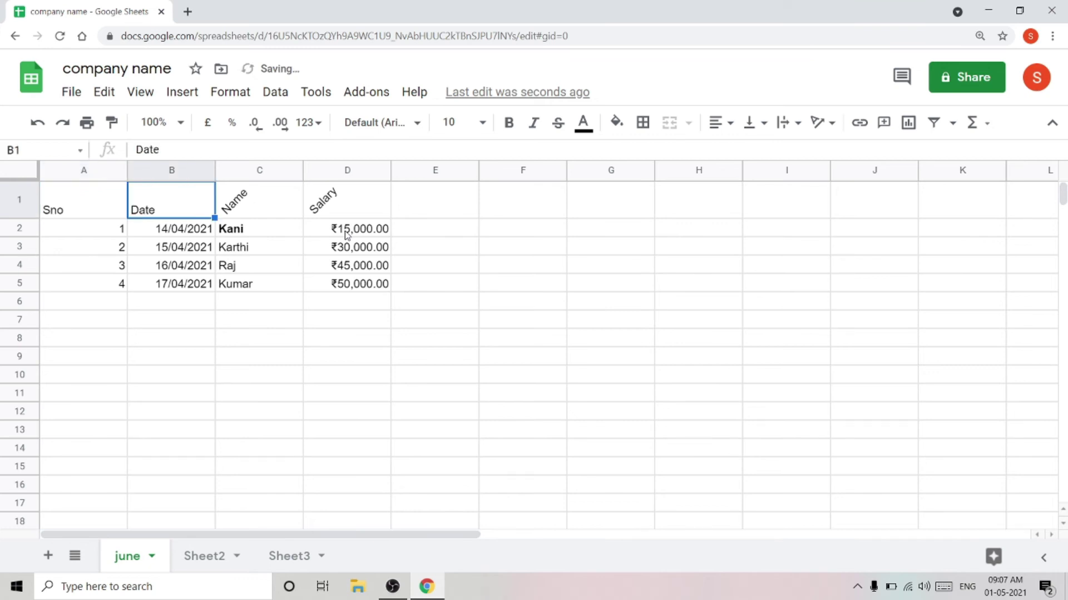
{"action": "key", "text": "ctrl+z"}
{"action": "key", "text": "ctrl+z"}
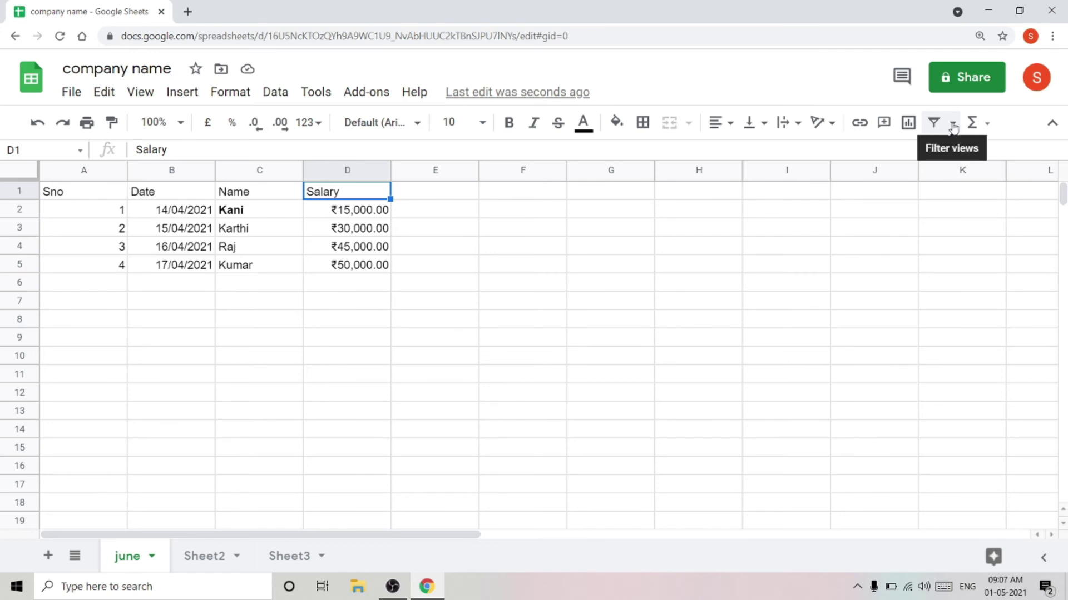
{"action": "left_click", "coordinate": [990, 125]}
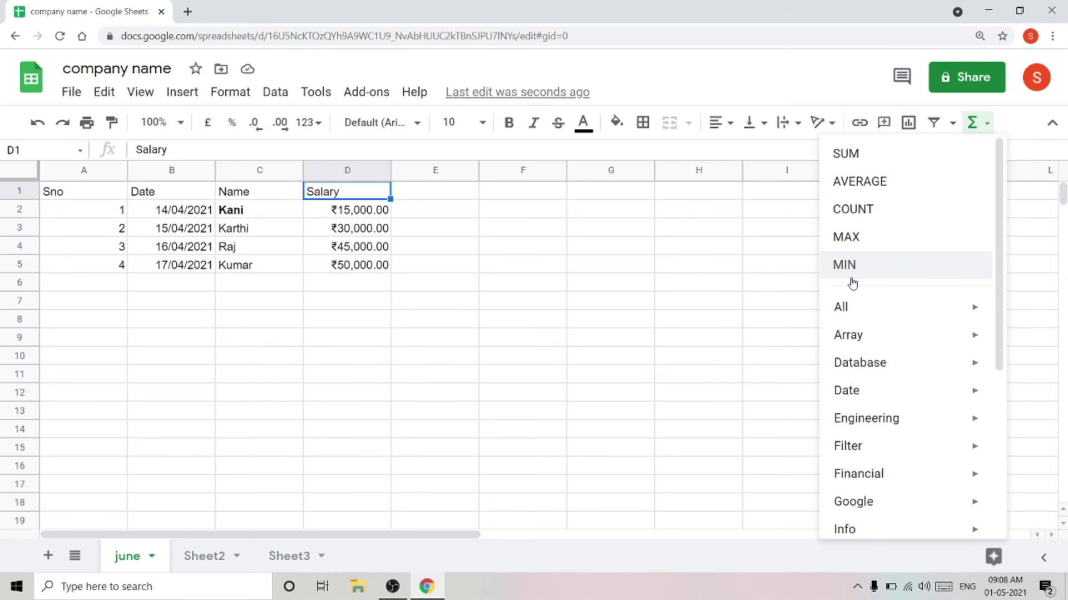
{"action": "left_click", "coordinate": [379, 221]}
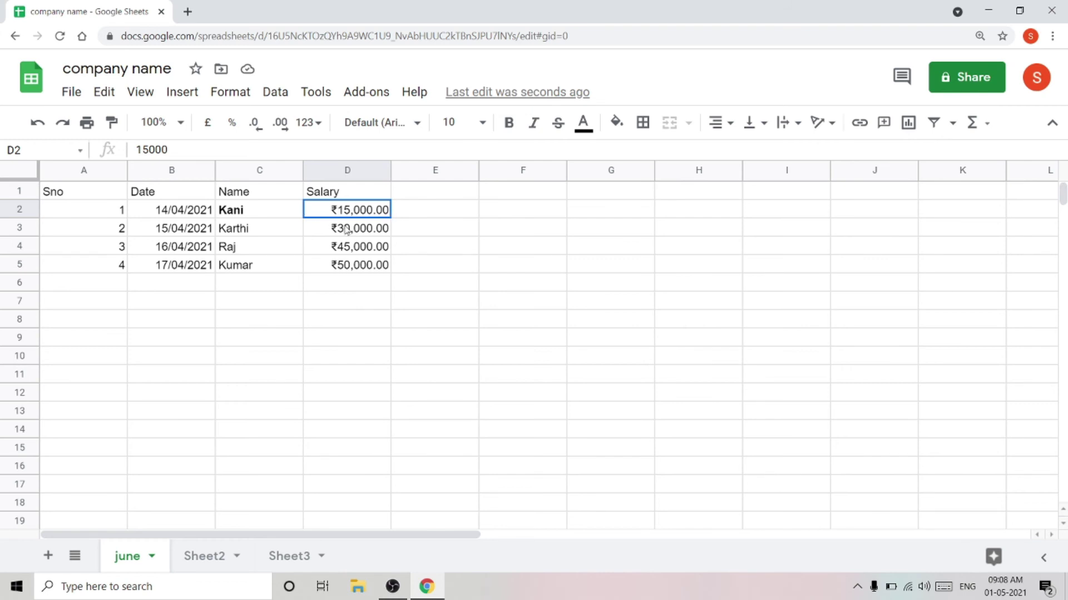
Select salaries D2:D5, zoom in, and view their Sum, Avg, Min, Max and Count
{"action": "left_click_drag", "start_coordinate": [384, 215], "coordinate": [384, 278]}
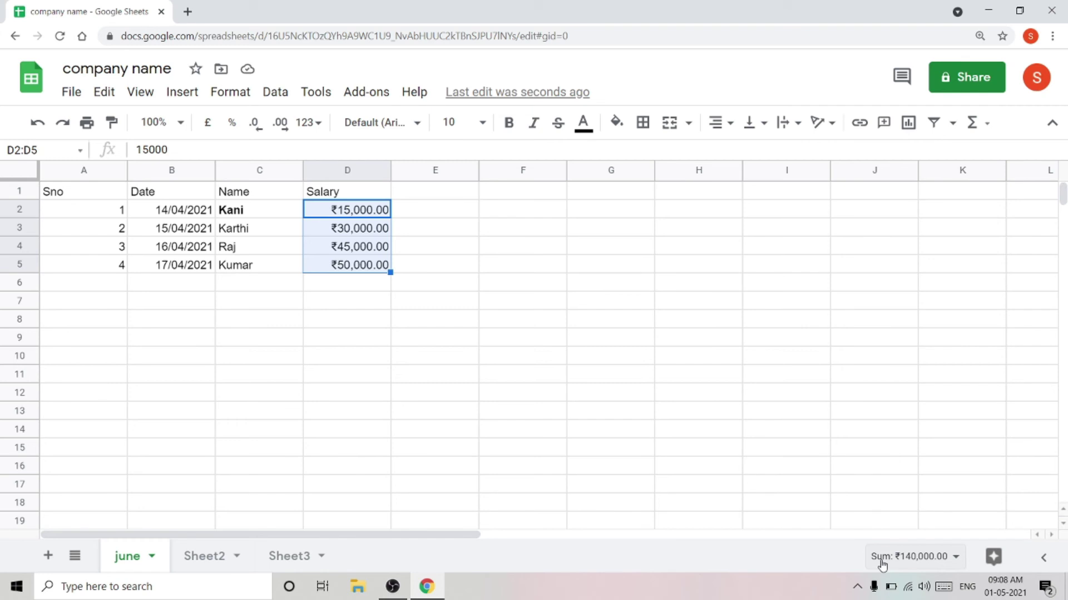
{"action": "key", "text": "ctrl+plus"}
{"action": "key", "text": "ctrl+plus"}
{"action": "key", "text": "ctrl+plus"}
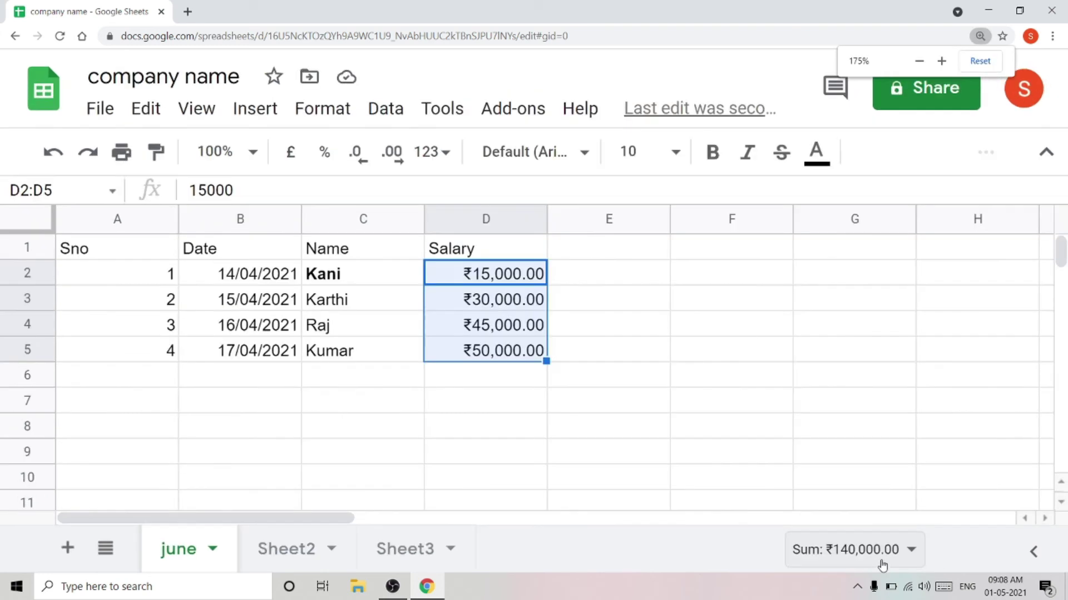
{"action": "left_click", "coordinate": [831, 552]}
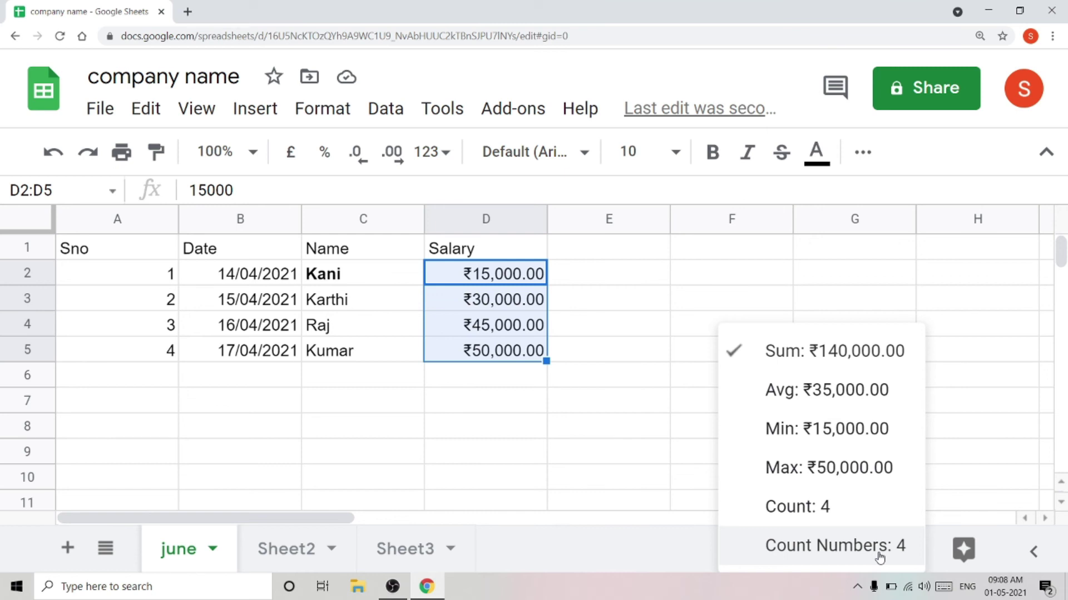
Enter =d2+d3+d4+d5 in E2 to total the four salaries as ₹140,000.00
{"action": "left_click", "coordinate": [658, 334]}
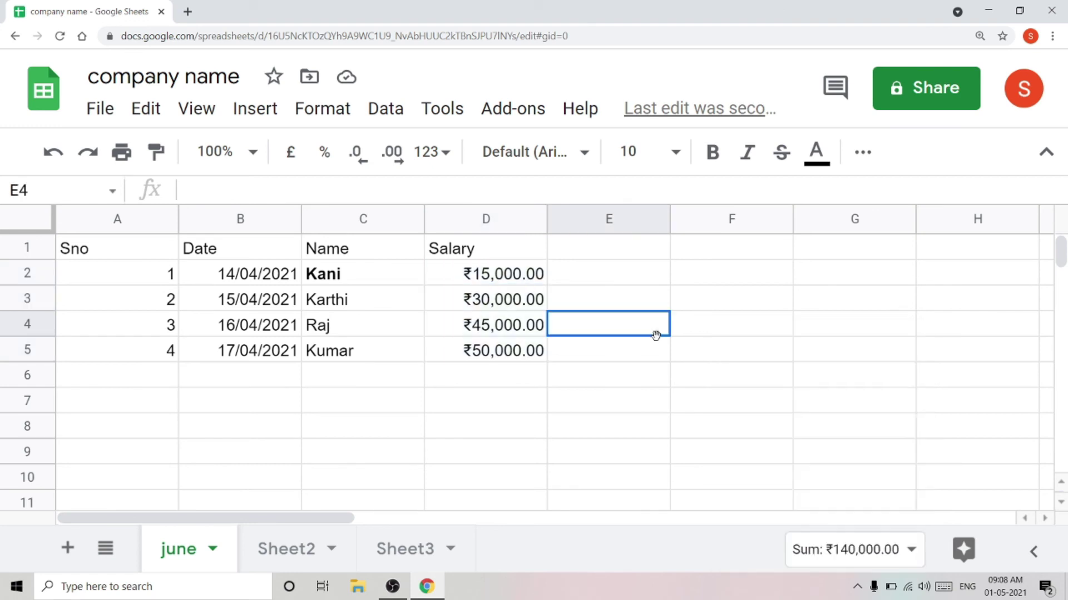
{"action": "left_click", "coordinate": [597, 282]}
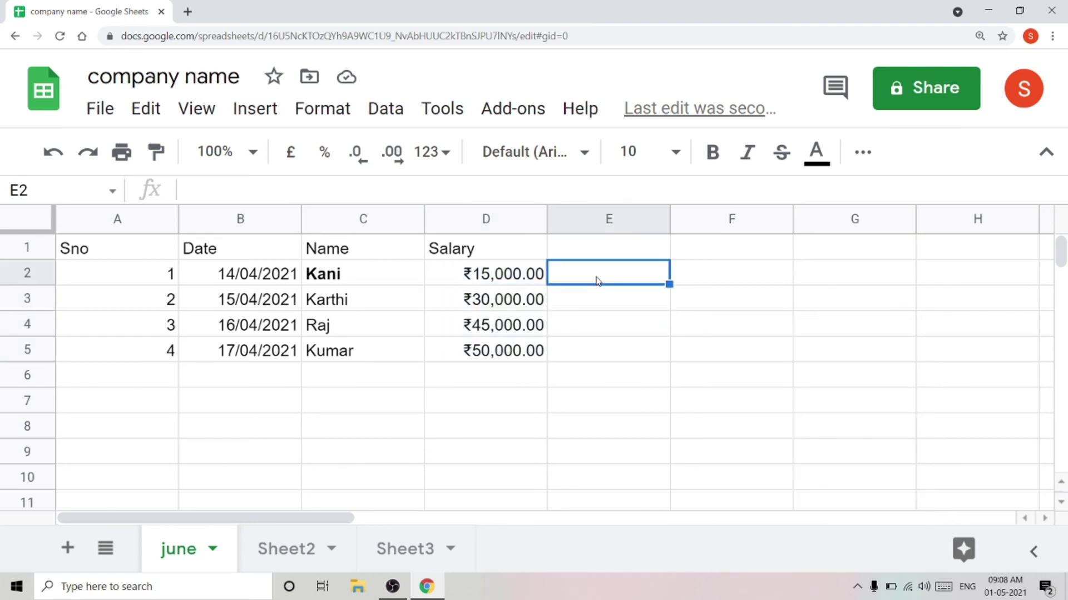
{"action": "type", "text": "="}
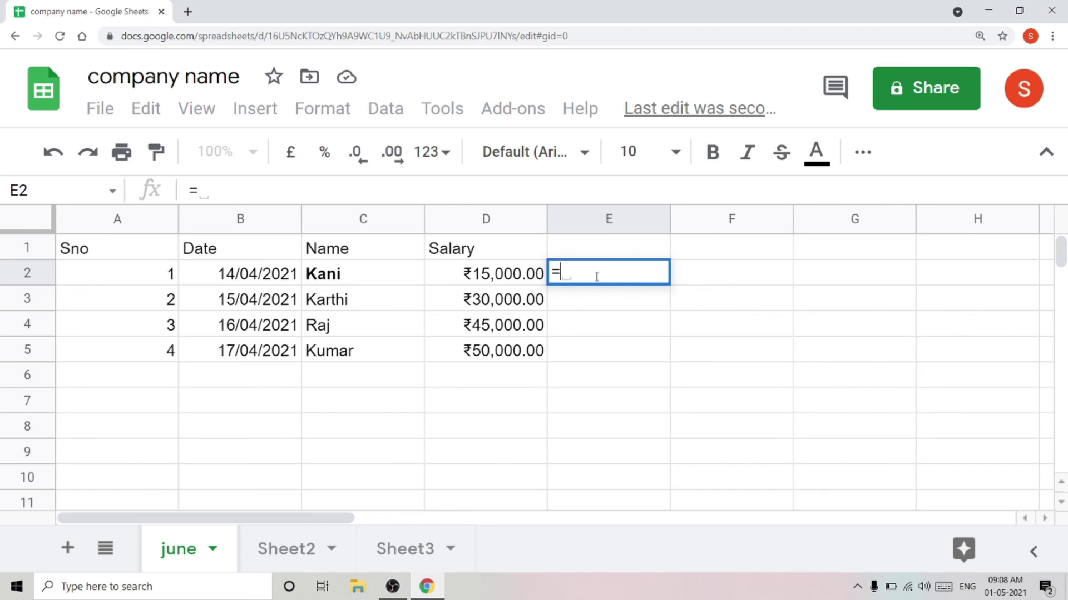
{"action": "type", "text": "d"}
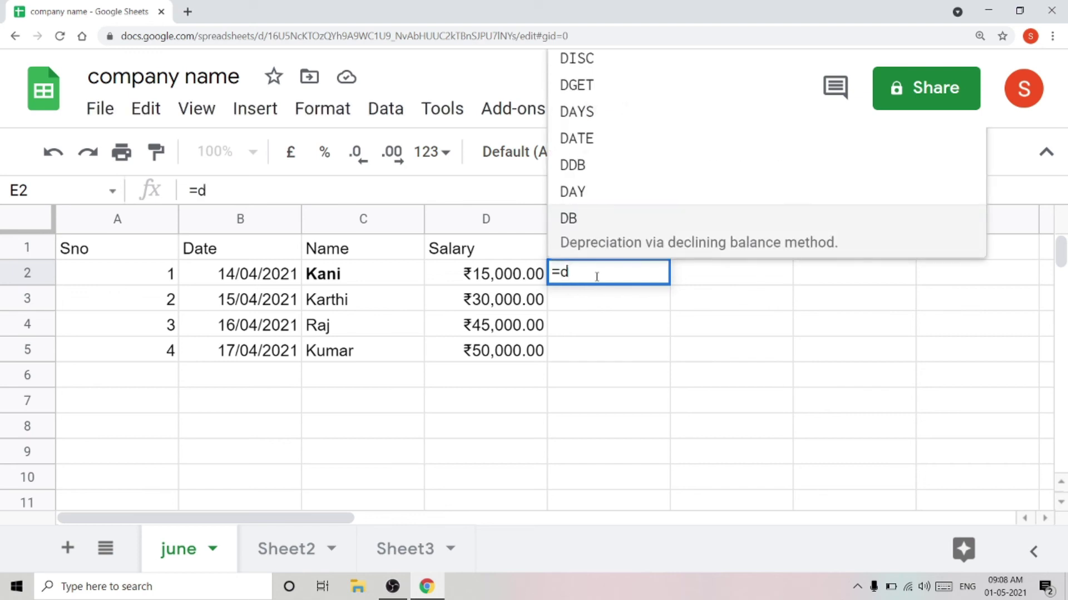
{"action": "type", "text": "2"}
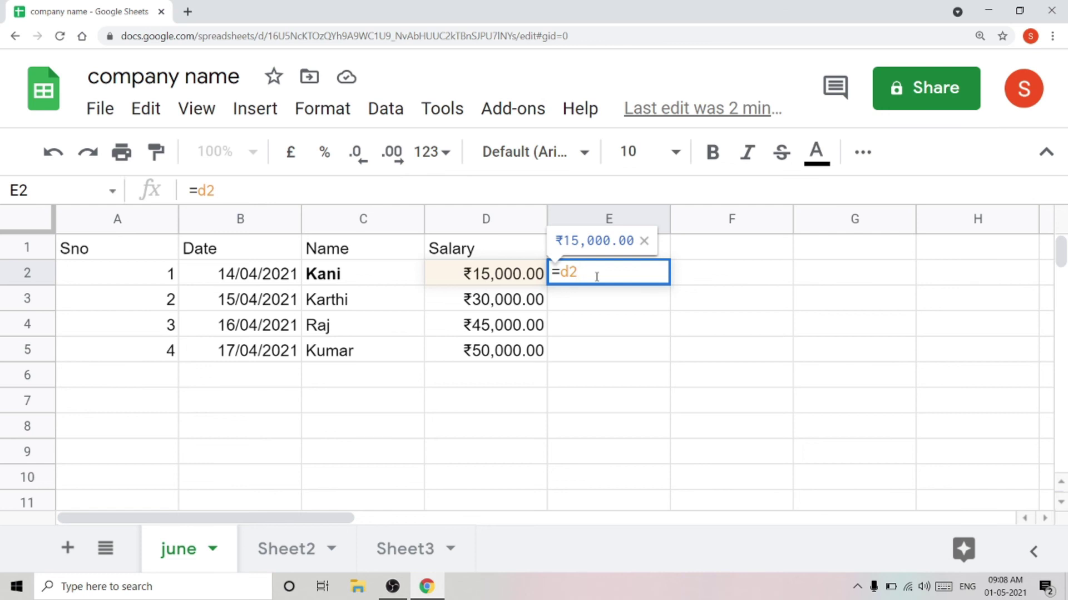
{"action": "type", "text": "+d"}
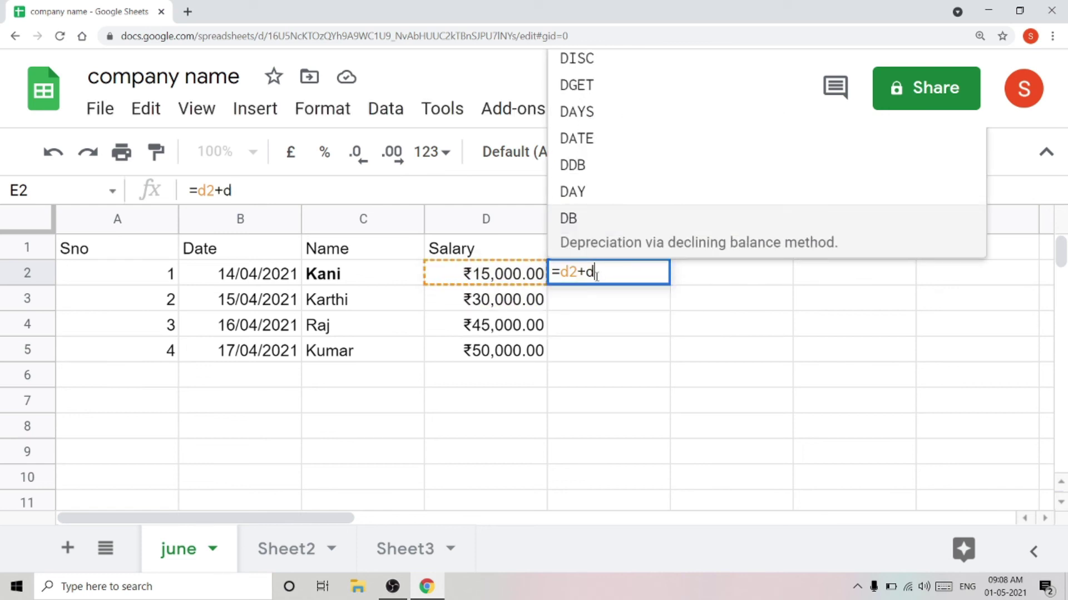
{"action": "type", "text": "3+"}
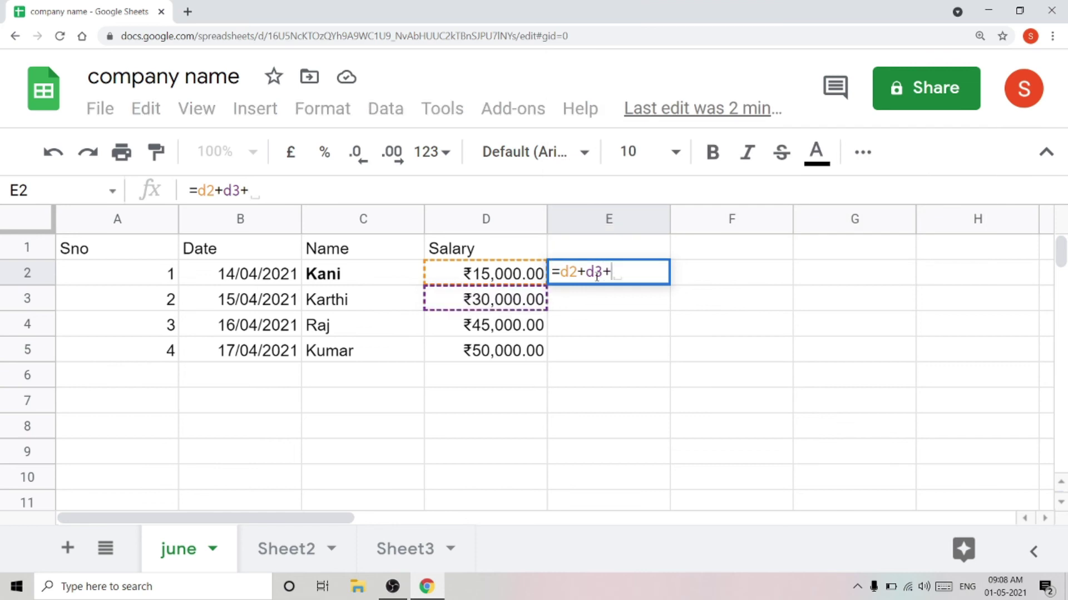
{"action": "type", "text": "d4+"}
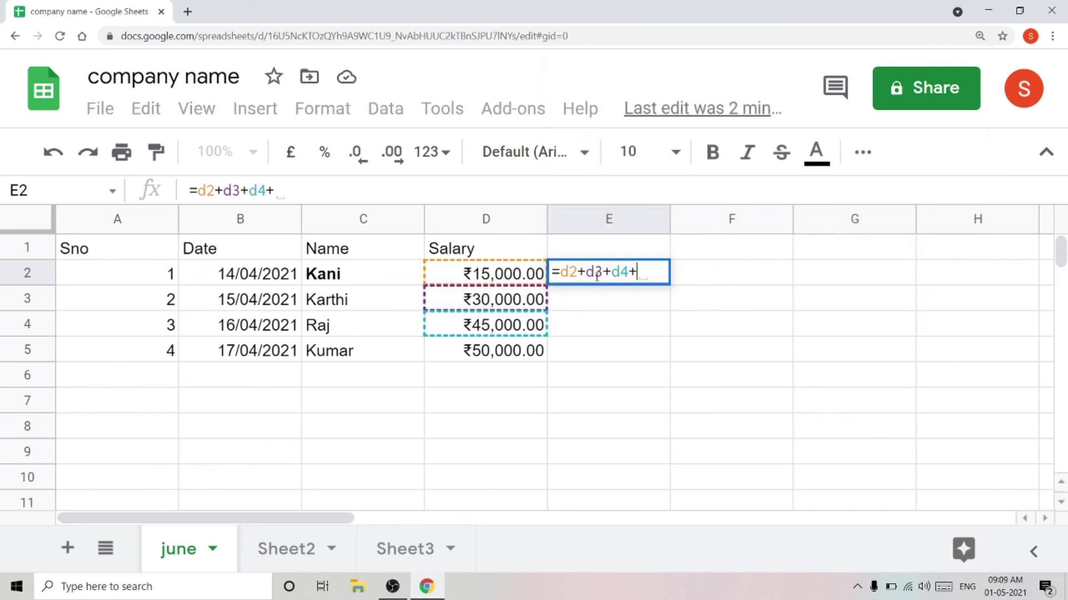
{"action": "type", "text": "d5"}
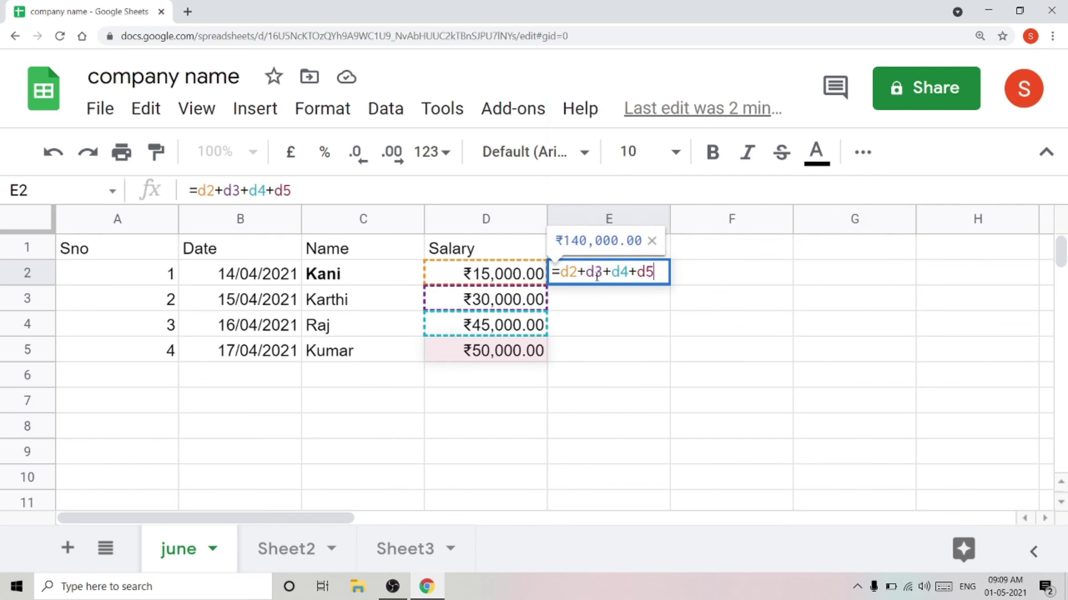
{"action": "key", "text": "Return"}
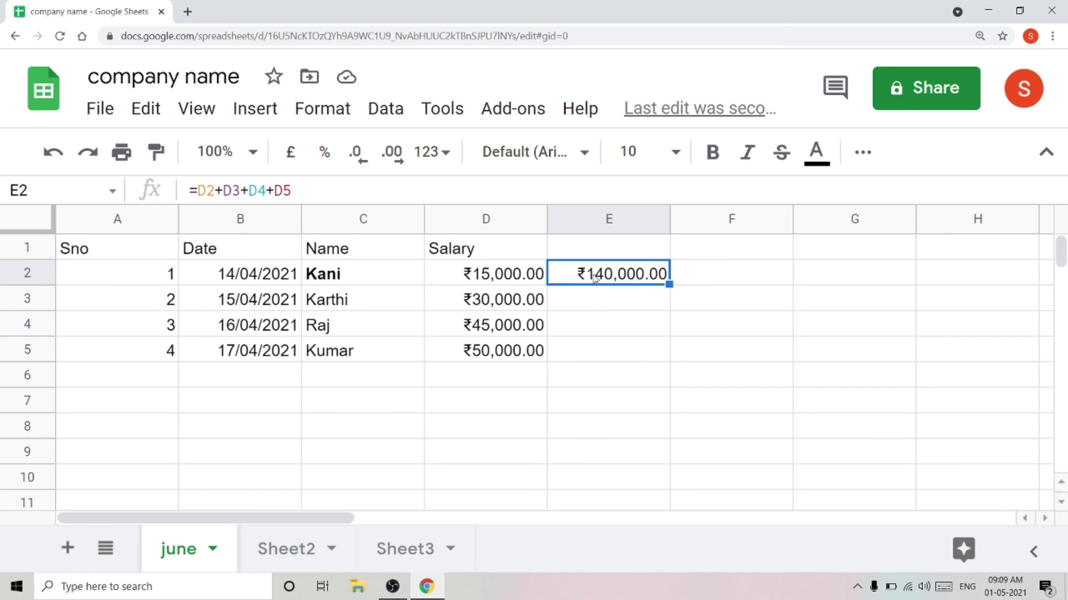
{"action": "left_click", "coordinate": [498, 269]}
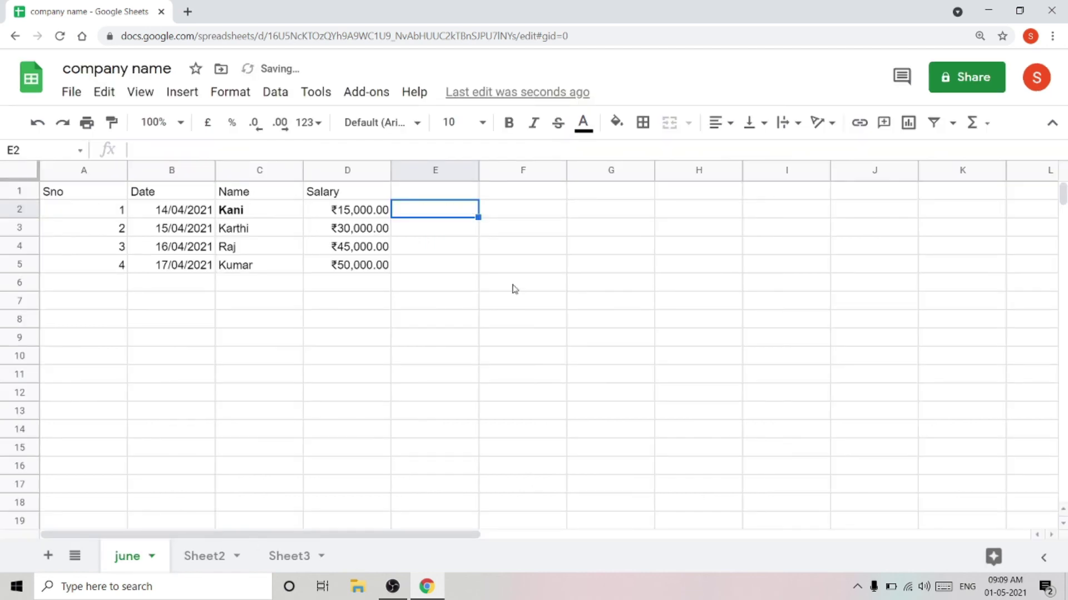
Insert =SUM(D2:D5) in D7 from the functions menu, showing ₹140,000.00
{"action": "left_click", "coordinate": [362, 299]}
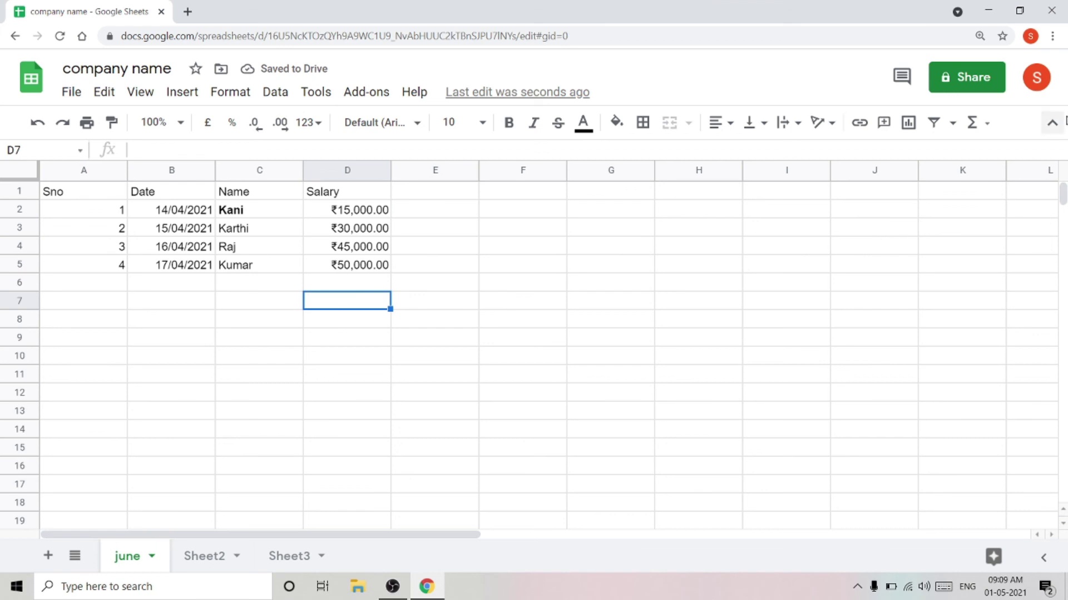
{"action": "left_click", "coordinate": [987, 123]}
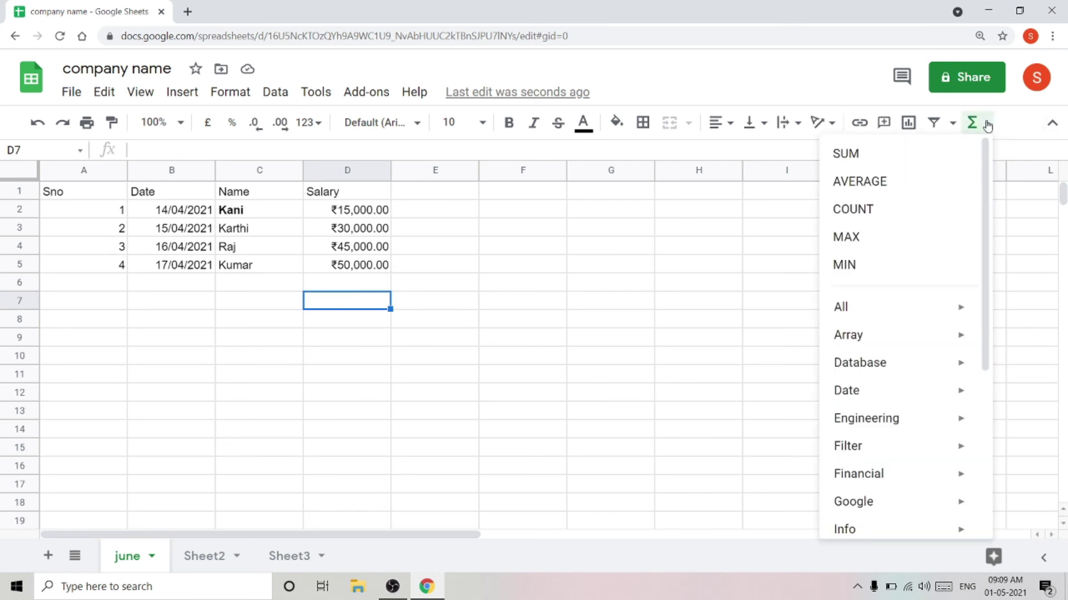
{"action": "left_click", "coordinate": [845, 156]}
{"action": "left_click_drag", "start_coordinate": [363, 210], "coordinate": [372, 273]}
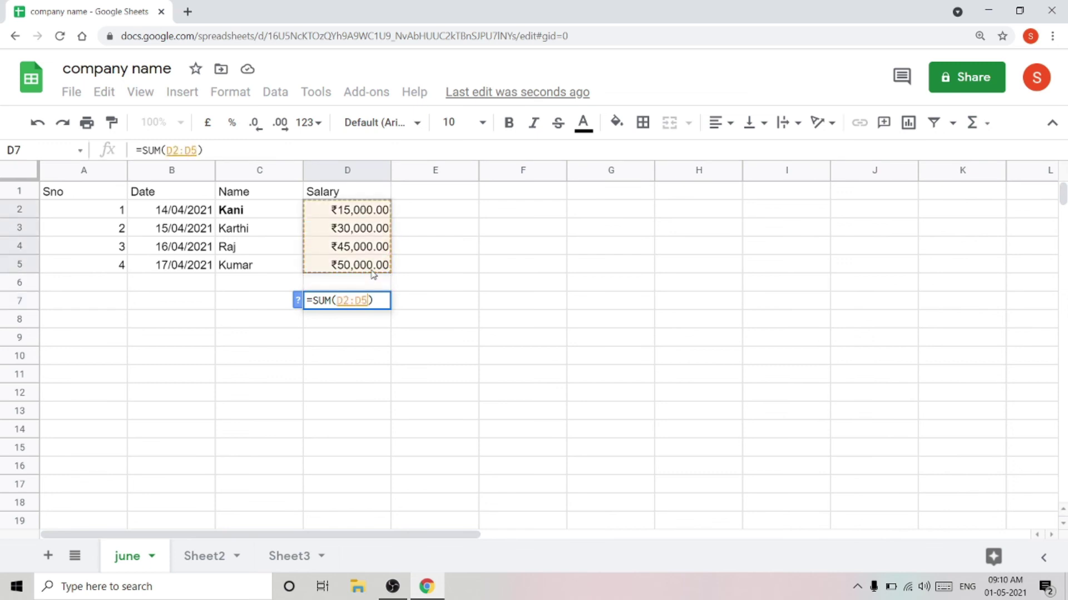
{"action": "key", "text": "Return"}
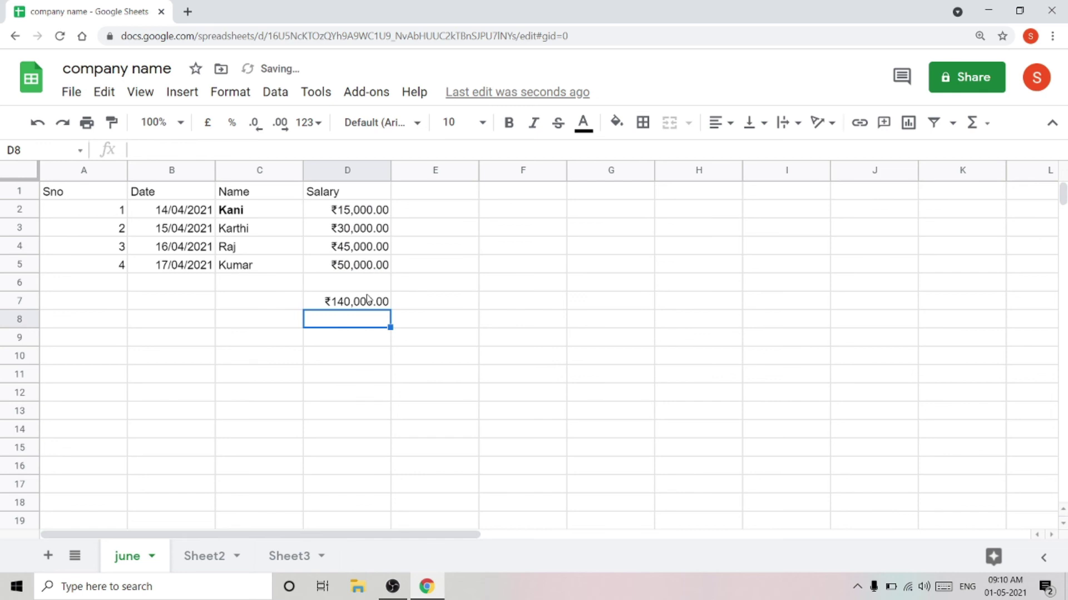
{"action": "left_click", "coordinate": [368, 308]}
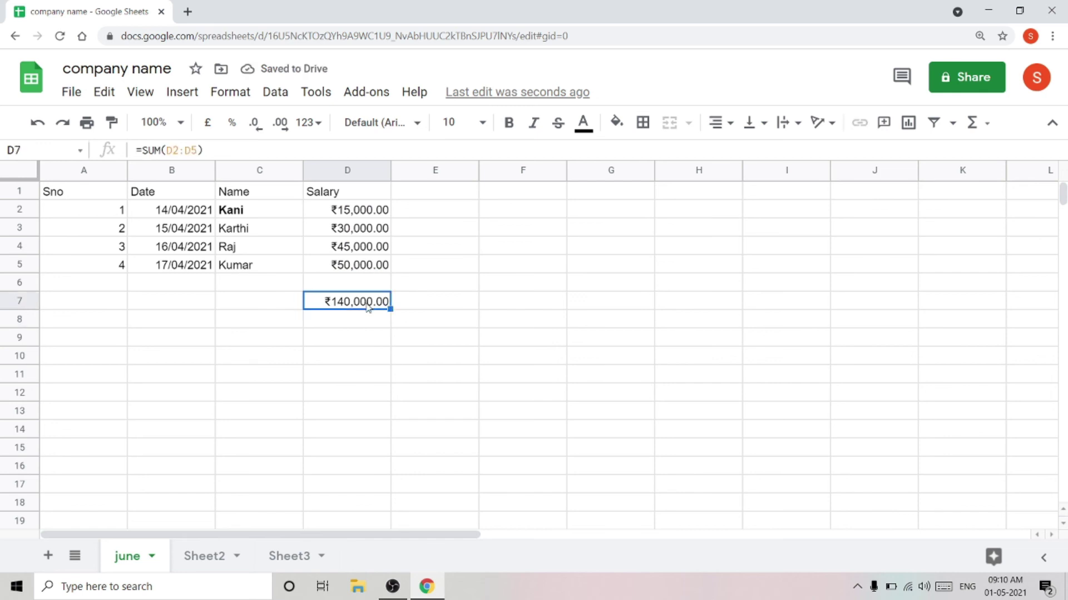